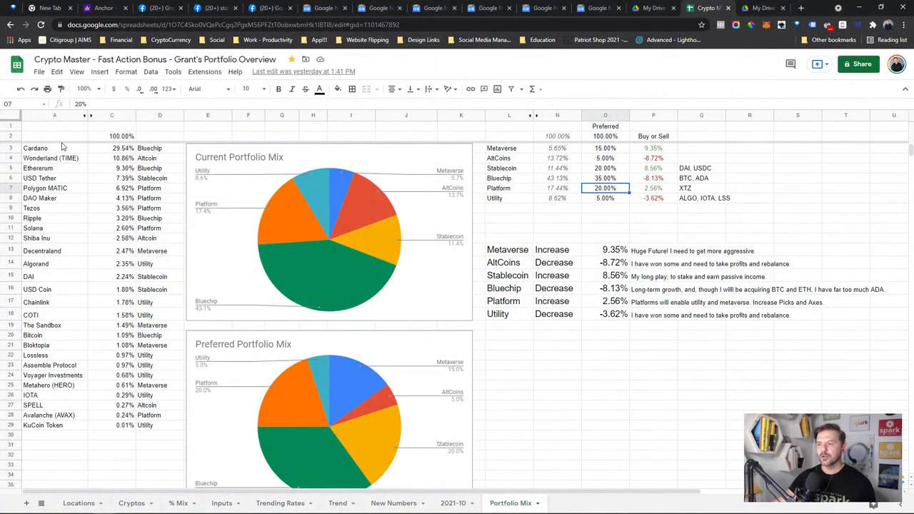
Browse the coin holdings table, selecting names and rows from Cardano down to Avalanche
left_click_drag(61, 146, 165, 435)
left_click(102, 178)
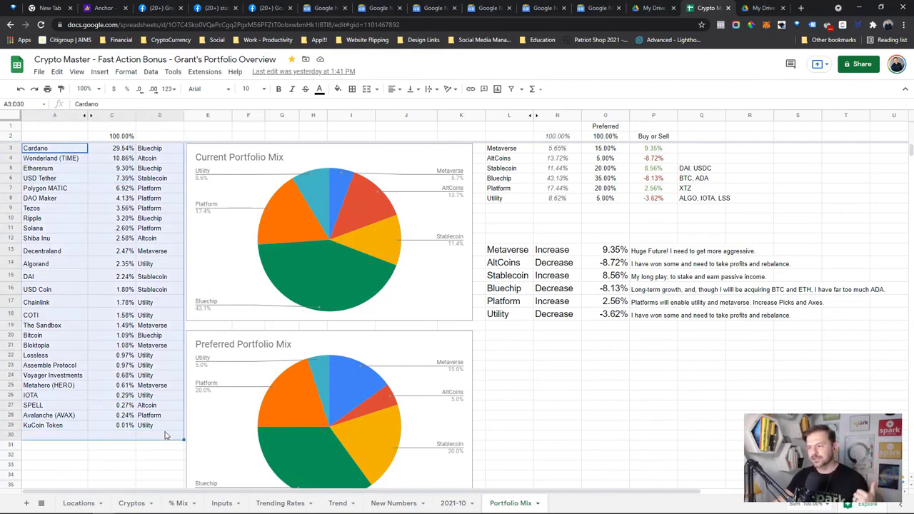
left_click(164, 435)
left_click_drag(51, 148, 57, 178)
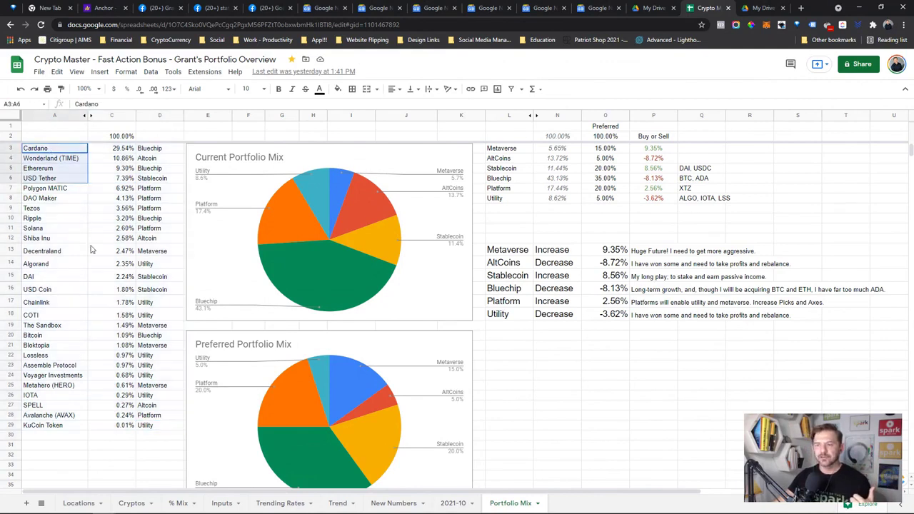
left_click_drag(91, 249, 151, 427)
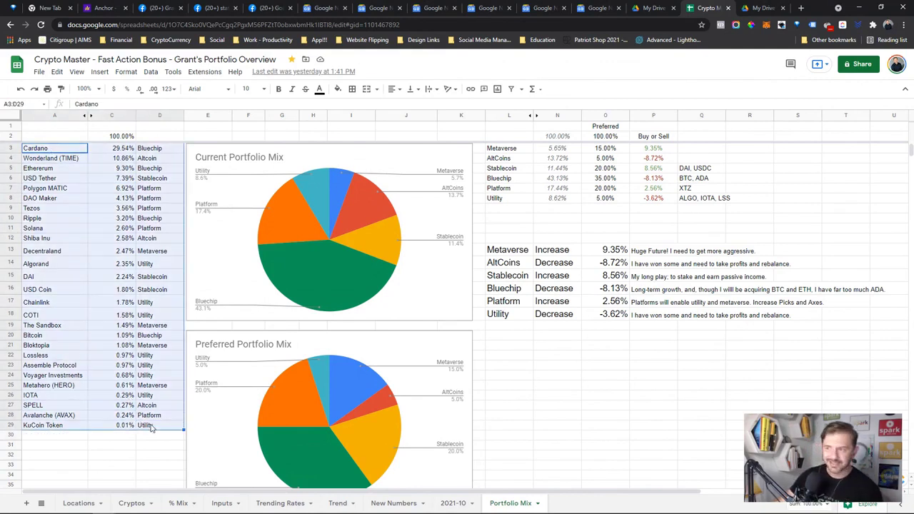
left_click(150, 151)
left_click_drag(78, 149, 147, 151)
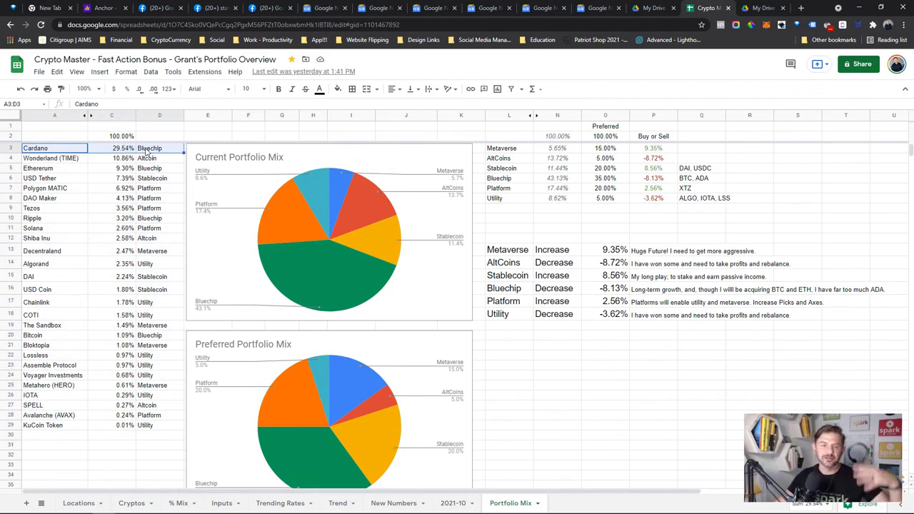
left_click(146, 151)
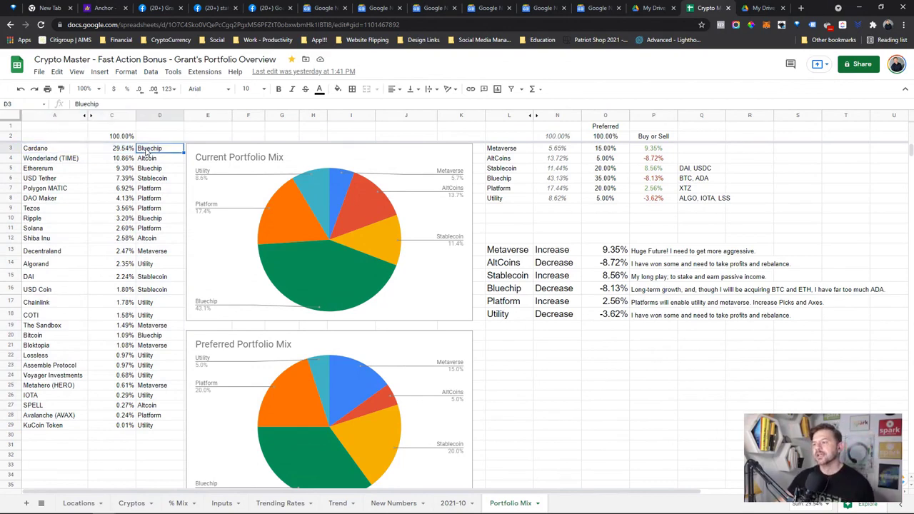
left_click_drag(61, 149, 110, 150)
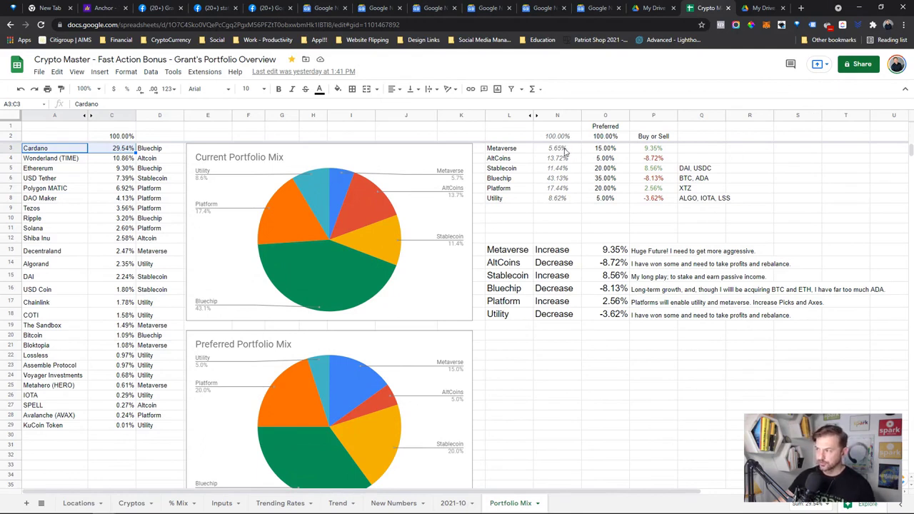
left_click_drag(83, 152, 143, 437)
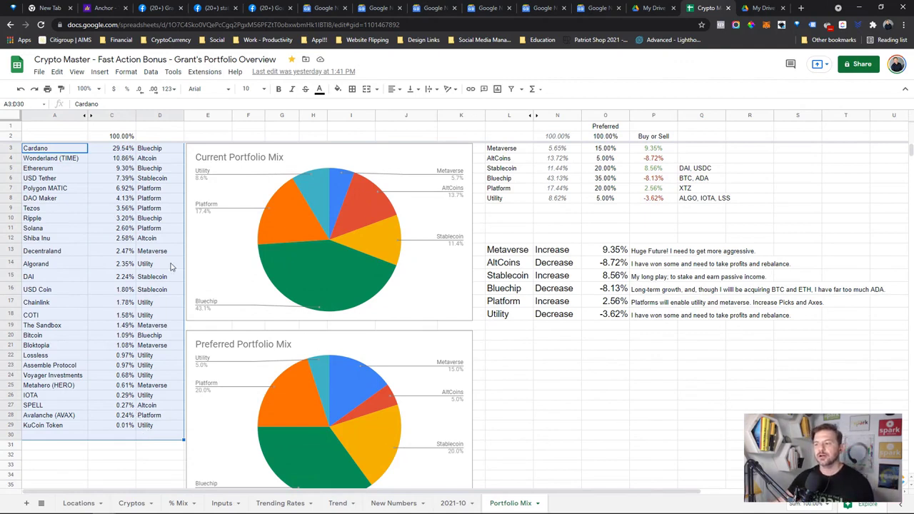
Check the categories of Cardano, Polygon MATIC, Avalanche, KuCoin Token, Ethereum, Ripple and Bitcoin
left_click(138, 190)
left_click(77, 149)
left_click(146, 149)
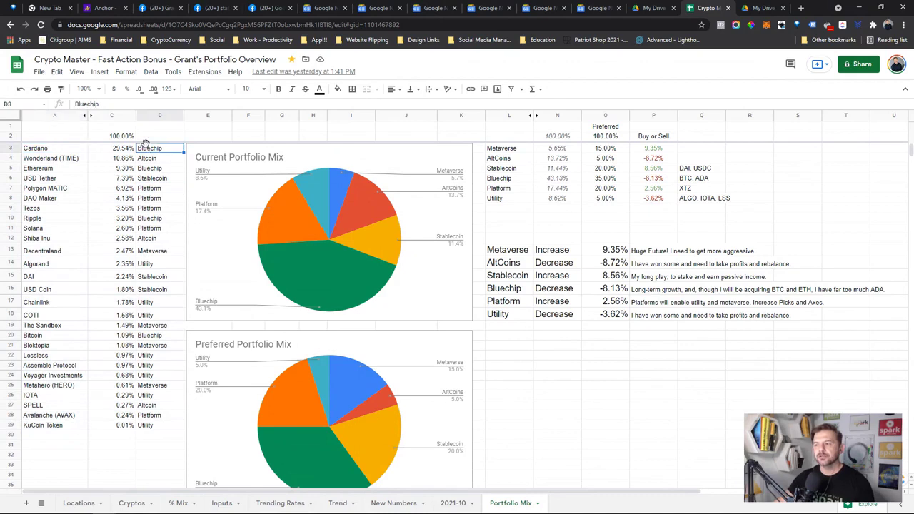
left_click(151, 417)
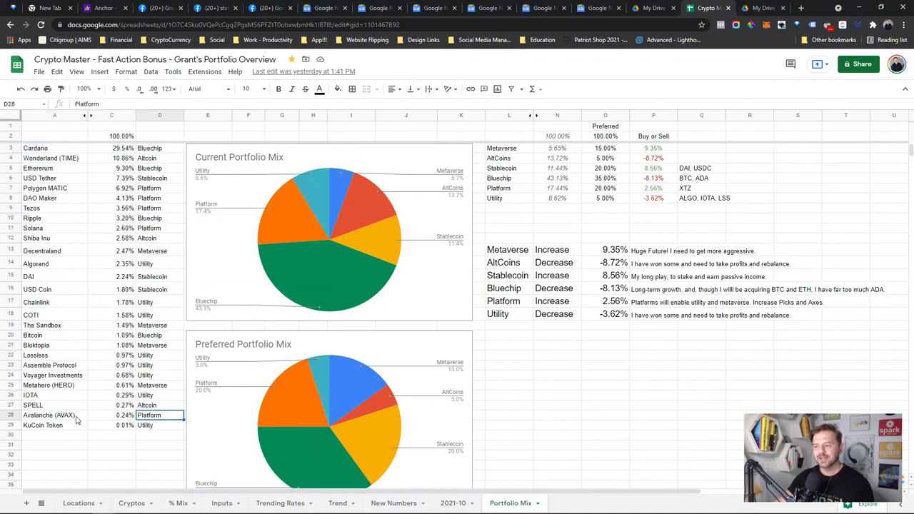
left_click(77, 417)
left_click_drag(144, 427, 78, 427)
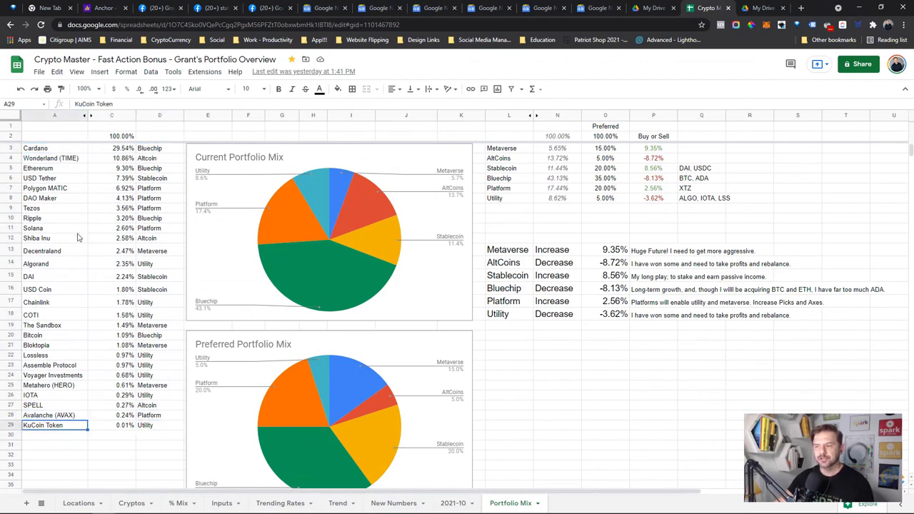
left_click(80, 148)
left_click_drag(80, 148, 151, 152)
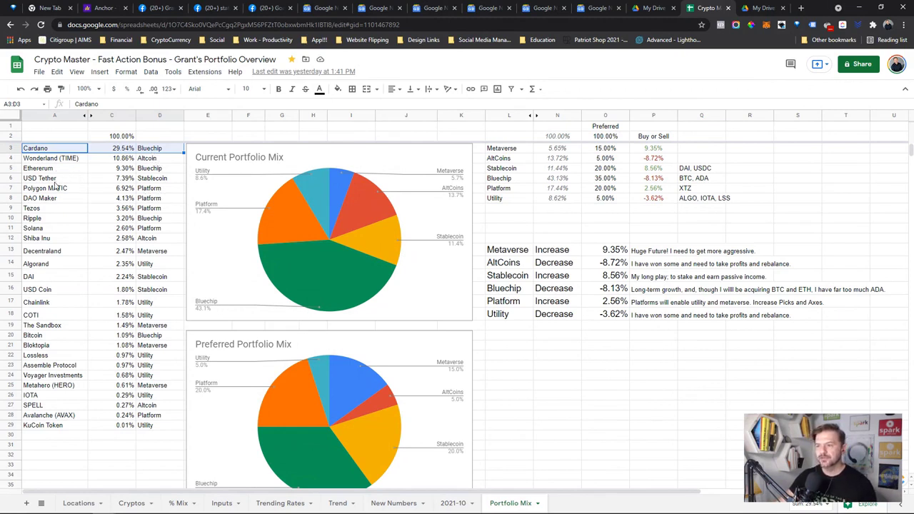
left_click_drag(144, 174, 64, 172)
left_click_drag(149, 217, 81, 224)
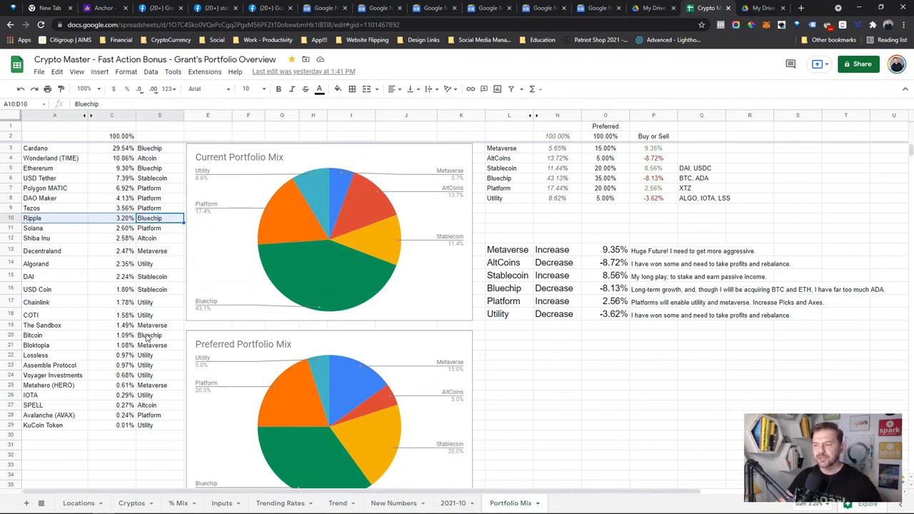
left_click_drag(146, 338, 68, 342)
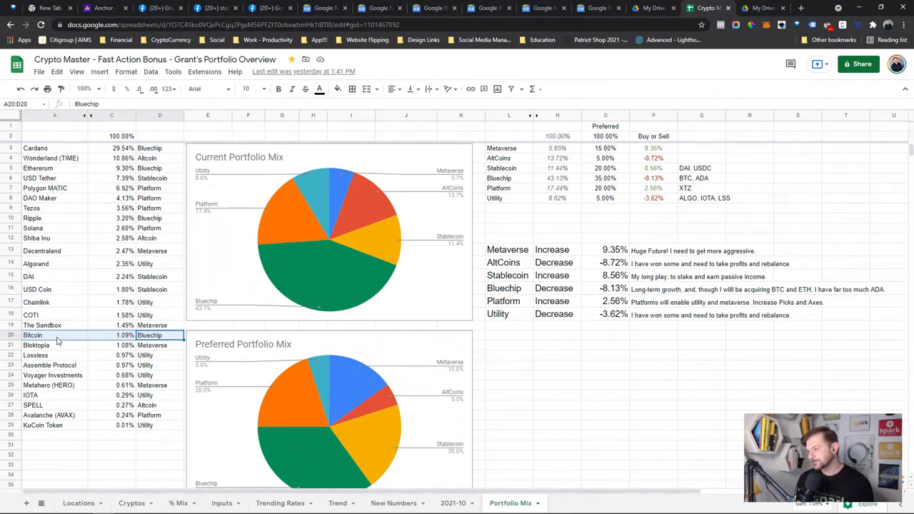
Review the summary category labels from Metaverse through Utility
left_click_drag(508, 149, 550, 215)
left_click(509, 151)
left_click(509, 158)
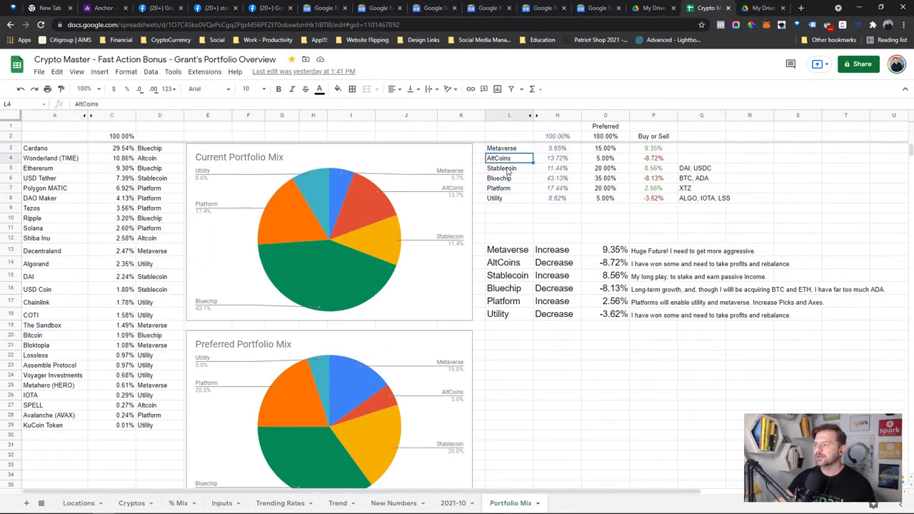
left_click(507, 169)
left_click(507, 178)
left_click(506, 188)
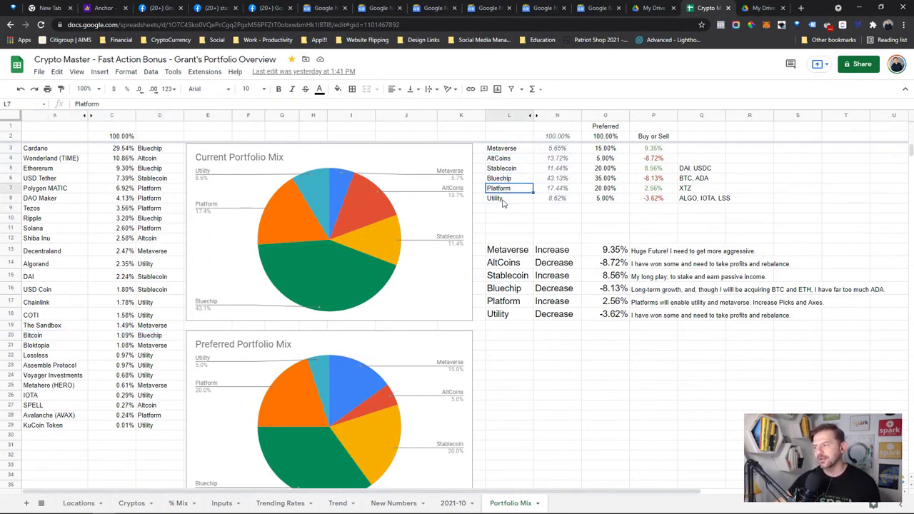
left_click(505, 199)
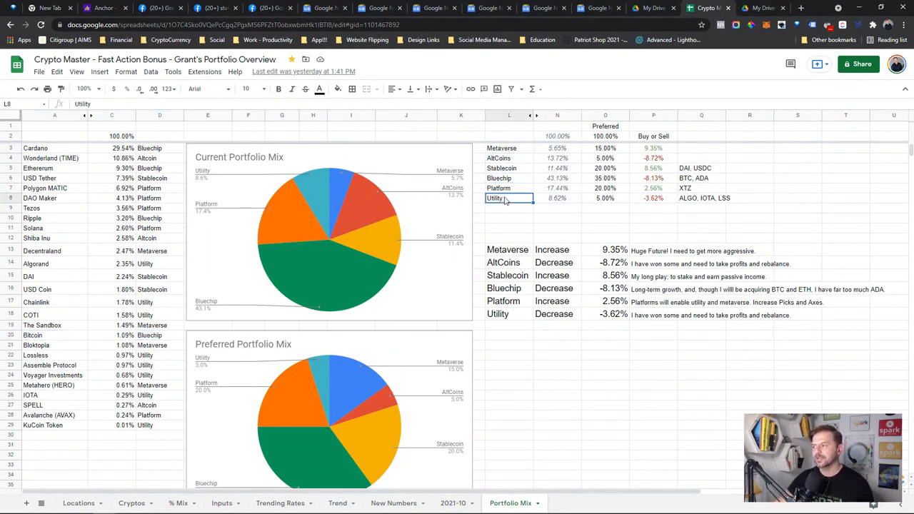
Review the Platform coins, including Avalanche, Solana, Polygon MATIC through Tezos, and DAO Maker
left_click(157, 418)
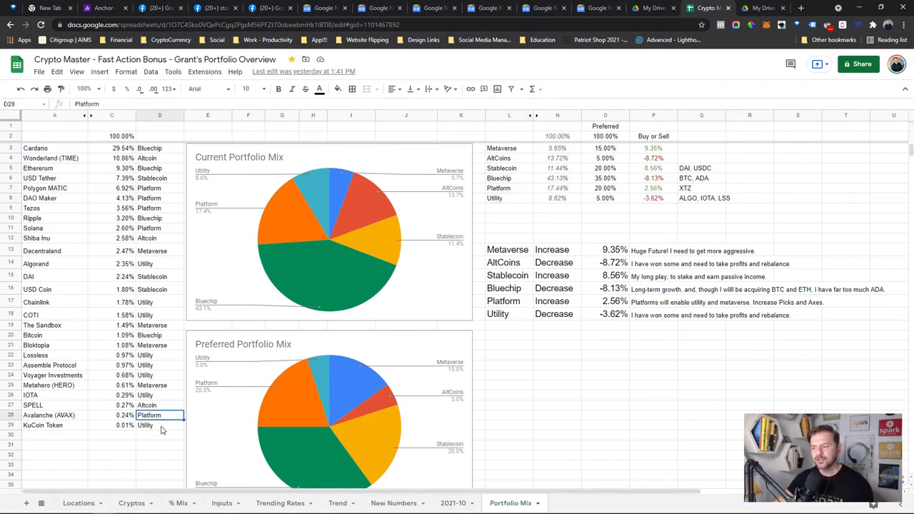
left_click(161, 426)
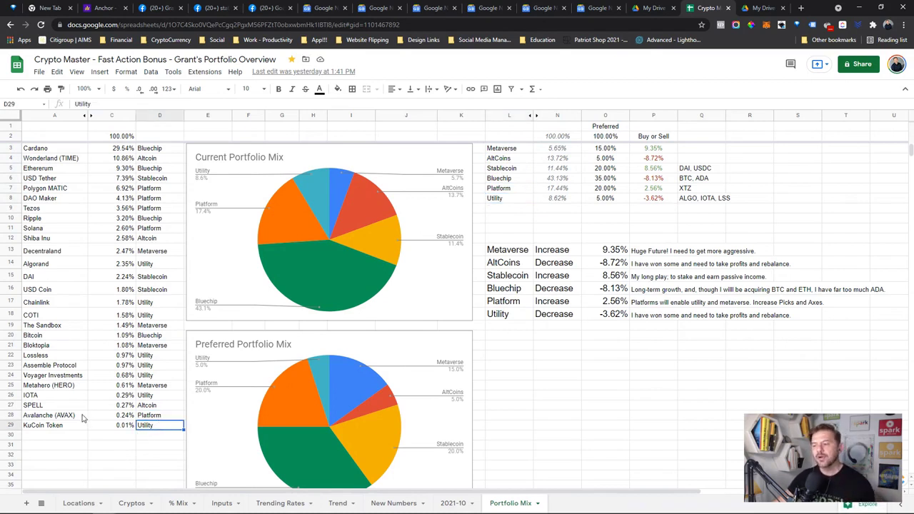
left_click_drag(80, 416, 157, 421)
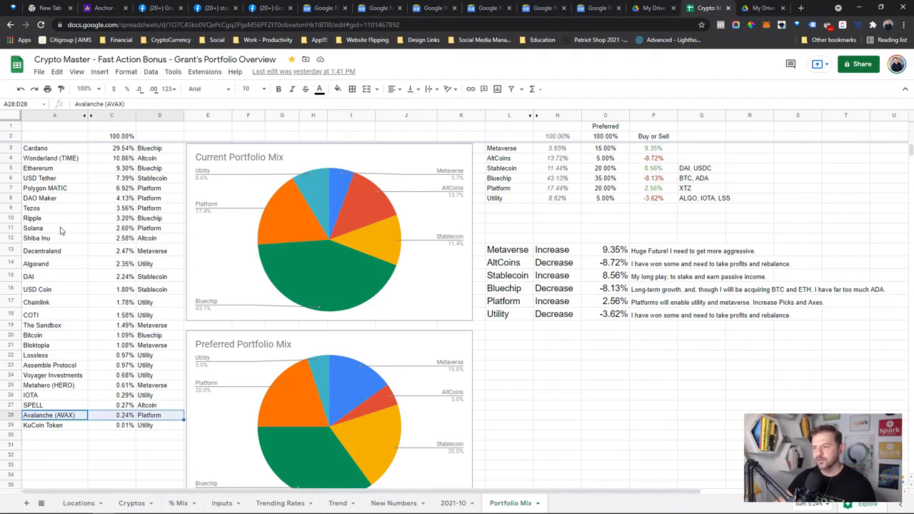
left_click_drag(64, 229, 128, 229)
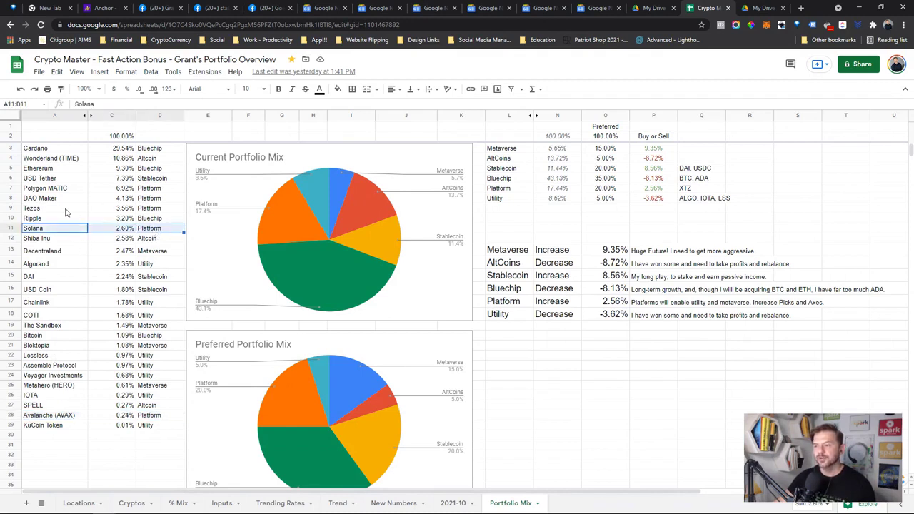
left_click_drag(66, 209, 155, 193)
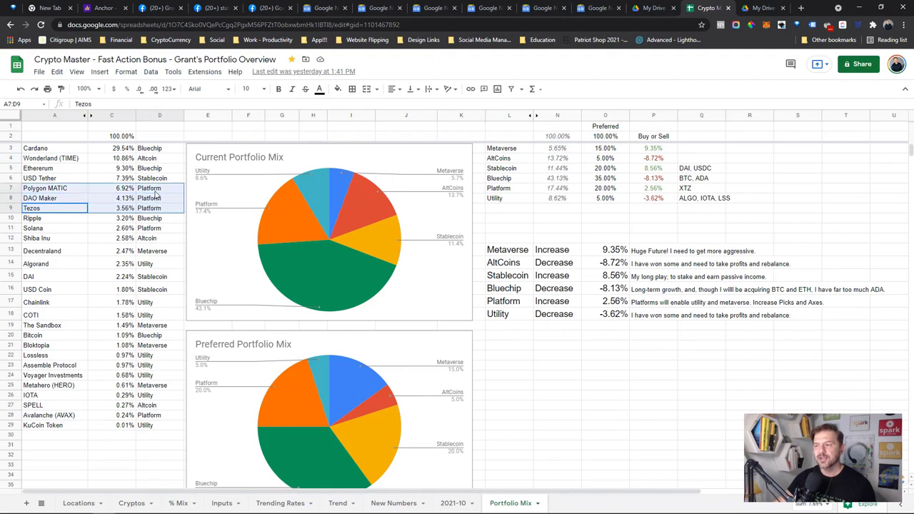
left_click(156, 200)
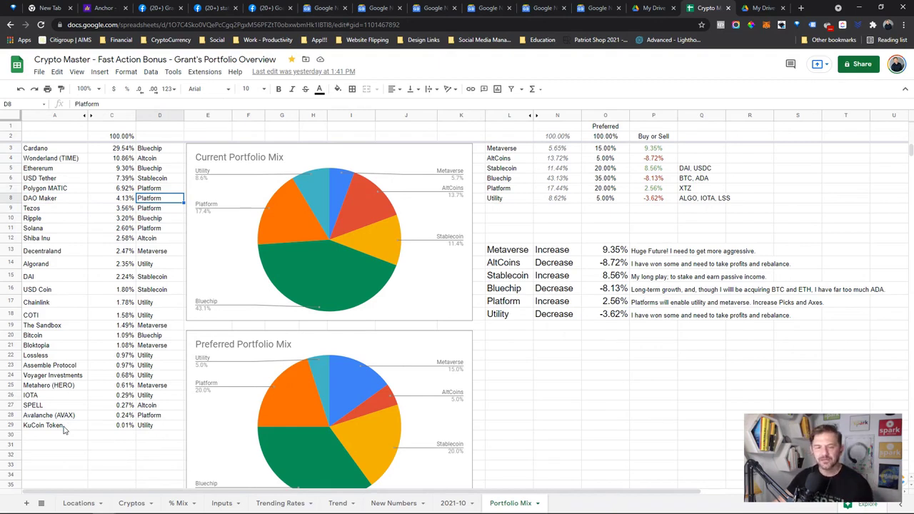
left_click_drag(63, 427, 150, 430)
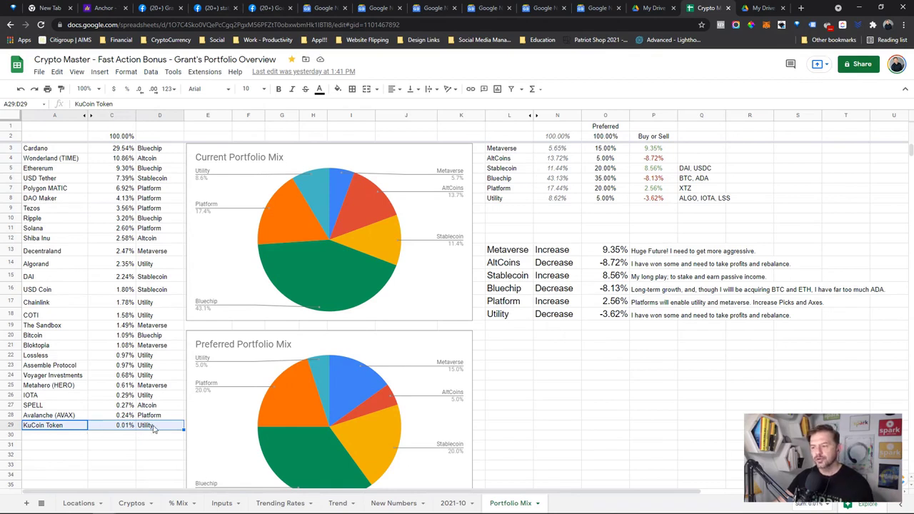
Review the Utility coins and the Algorand and Decentraland percentage formulas
left_click(146, 397)
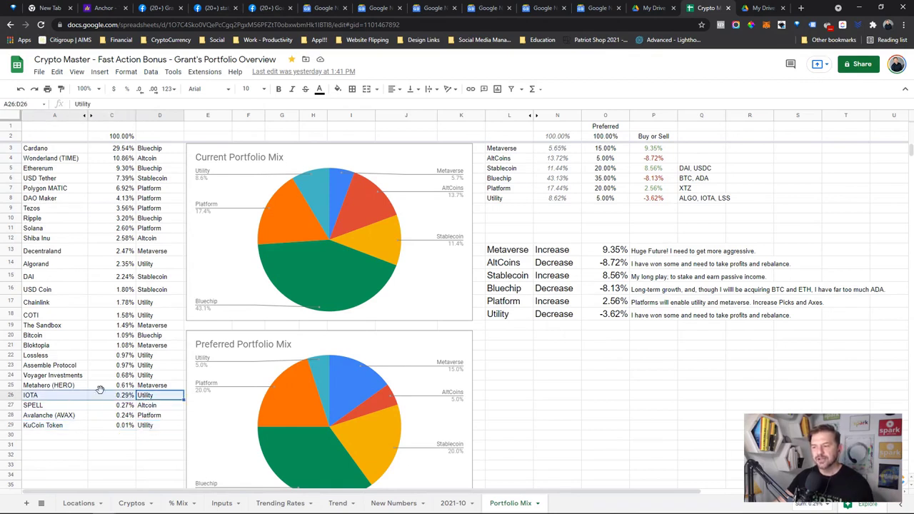
left_click(143, 376)
left_click_drag(131, 376, 79, 362)
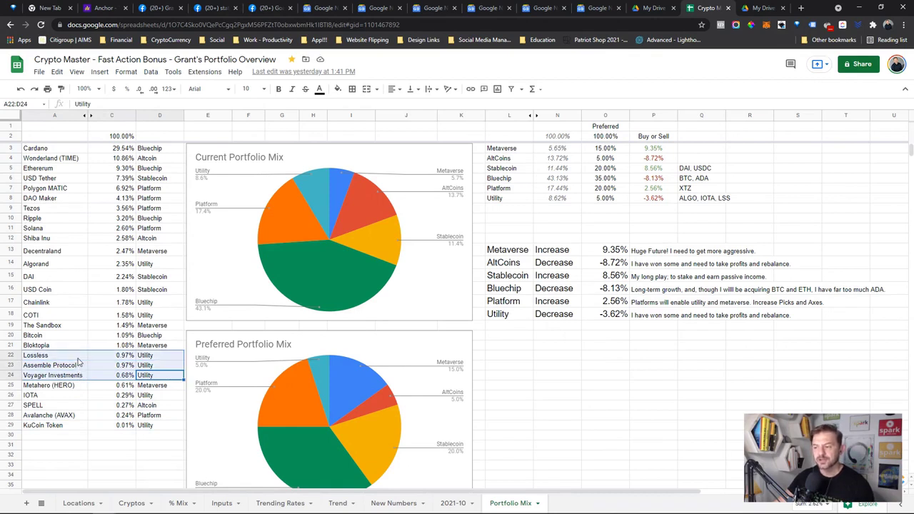
left_click_drag(146, 314, 82, 305)
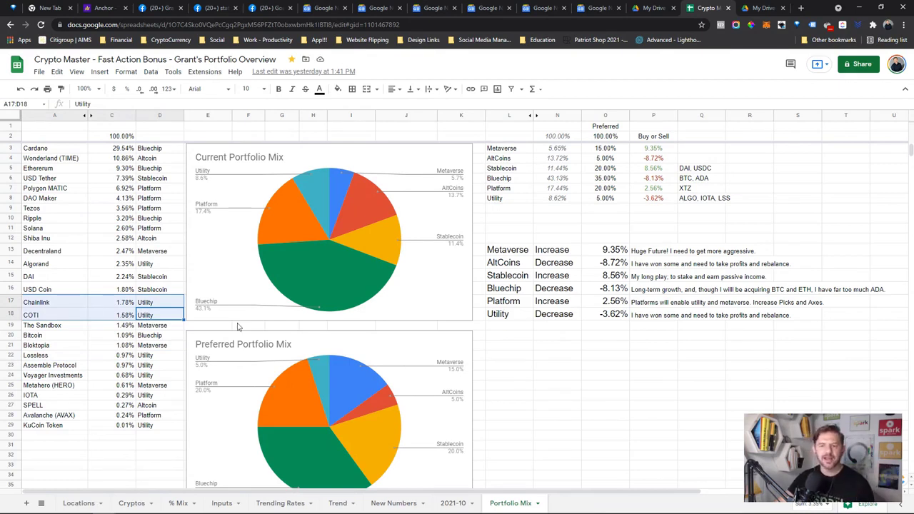
left_click(154, 306)
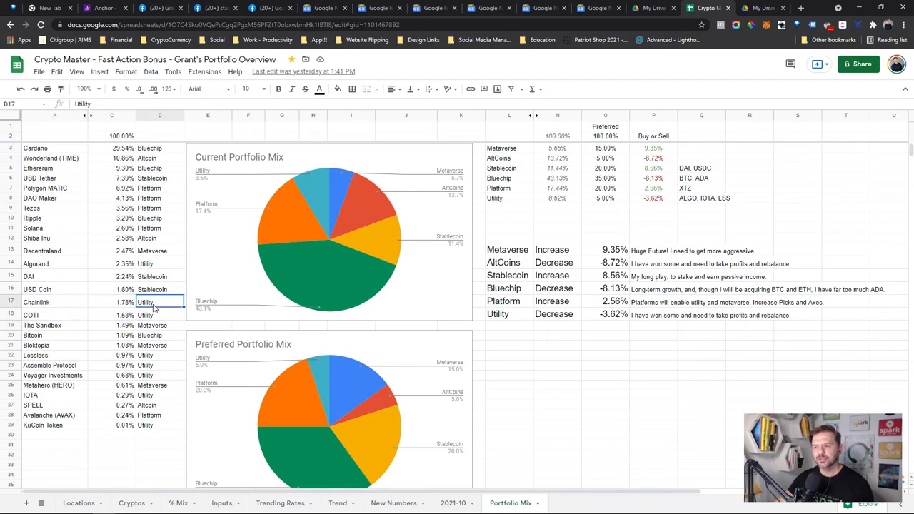
left_click_drag(148, 264, 78, 265)
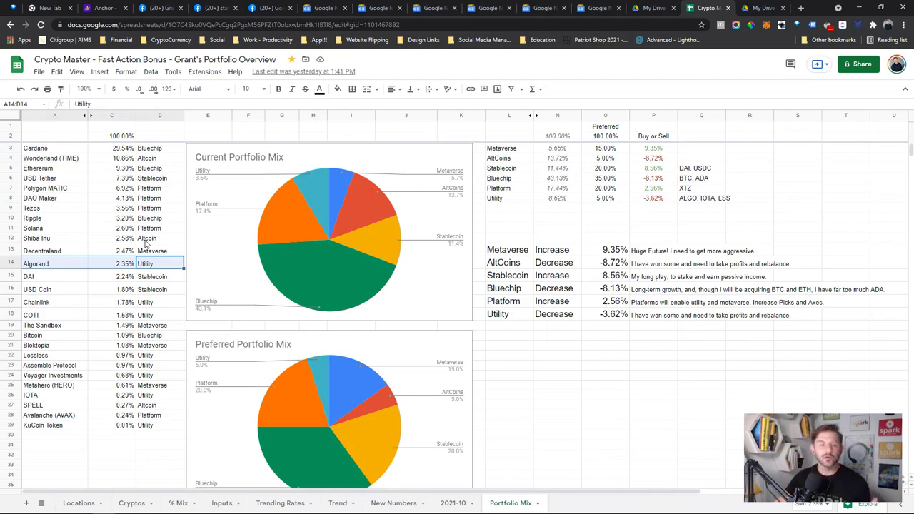
left_click(117, 267)
left_click(118, 252)
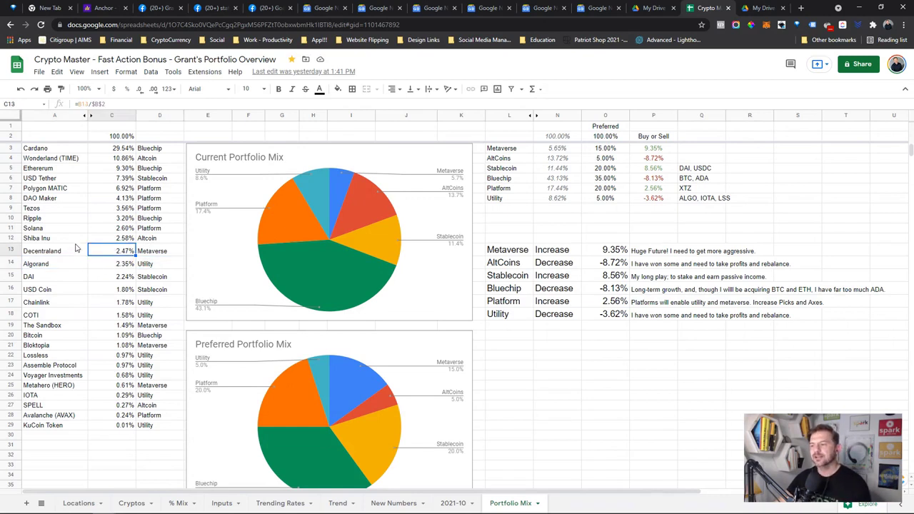
Compare the Metaverse, Utility and AltCoins mix rows with the IOTA, SPELL, Shiba Inu and Wonderland holdings
left_click_drag(508, 148, 544, 155)
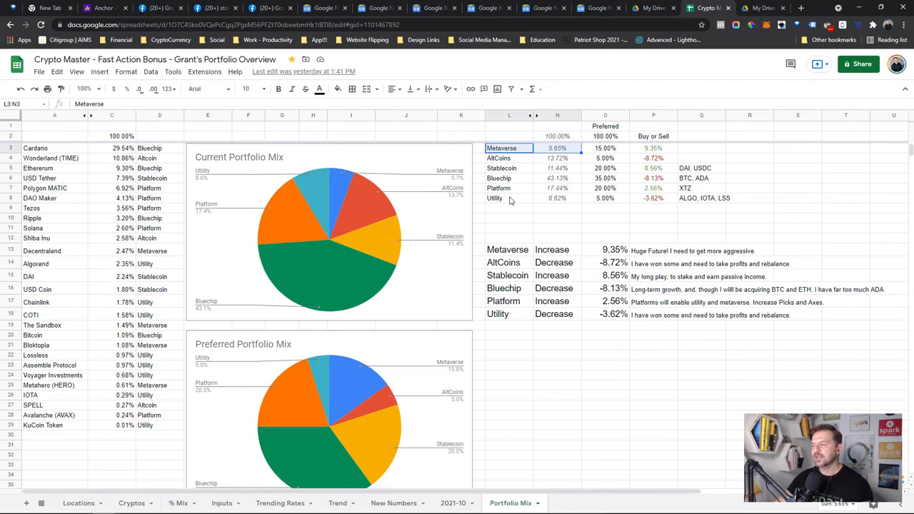
left_click_drag(509, 201, 540, 201)
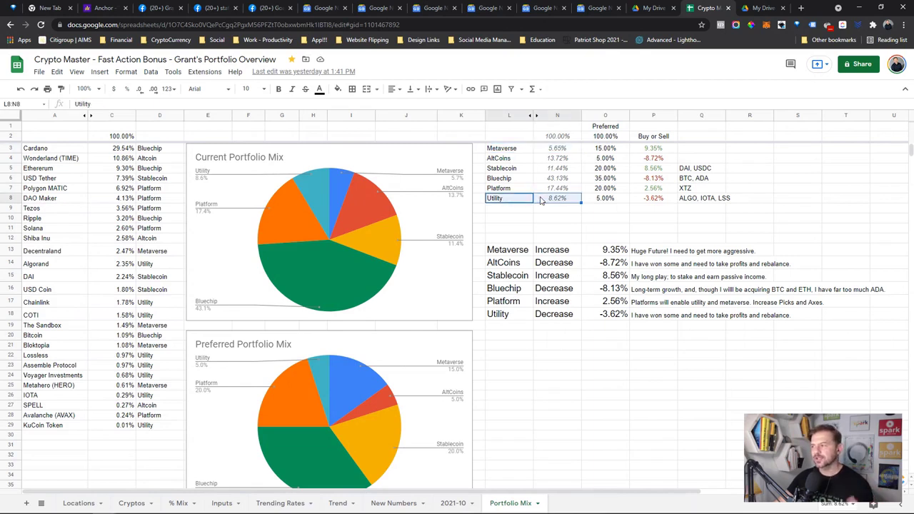
left_click_drag(526, 160, 543, 160)
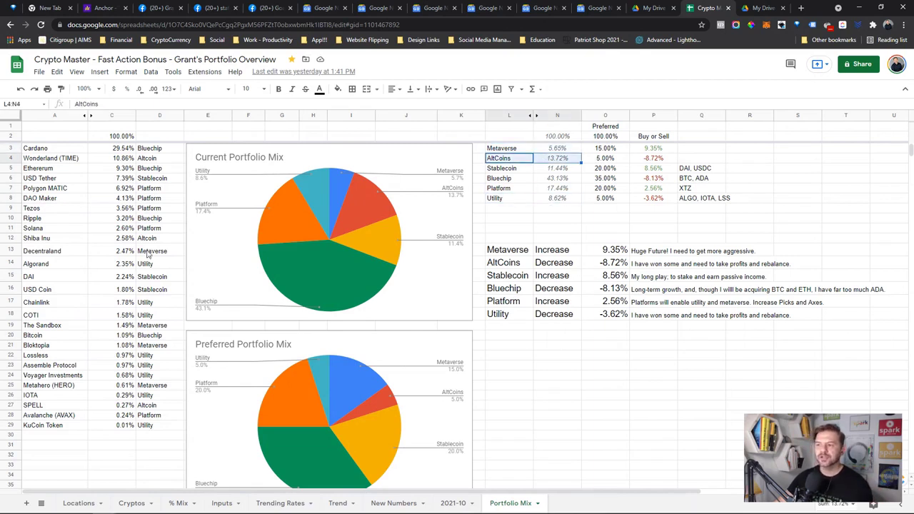
left_click_drag(144, 404, 100, 396)
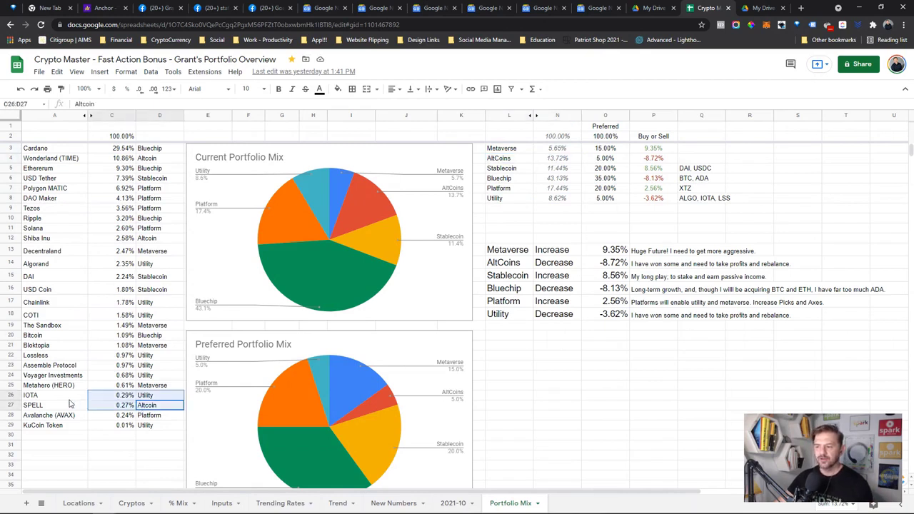
left_click(70, 404, "shift")
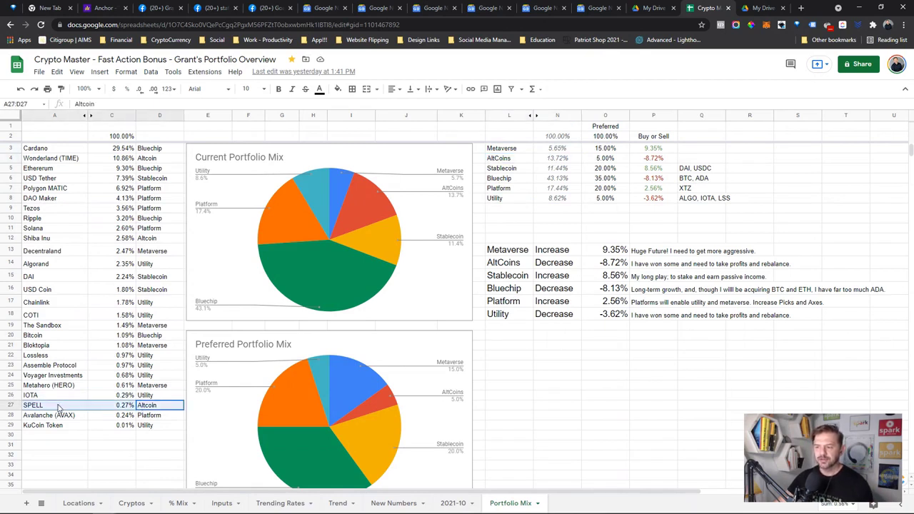
left_click(148, 241)
left_click(76, 241, "shift")
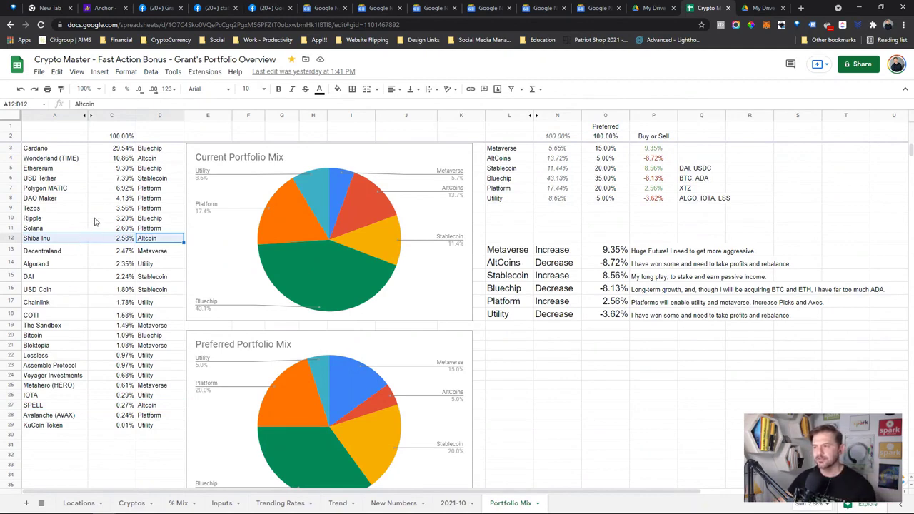
left_click(142, 159)
left_click(57, 160, "shift")
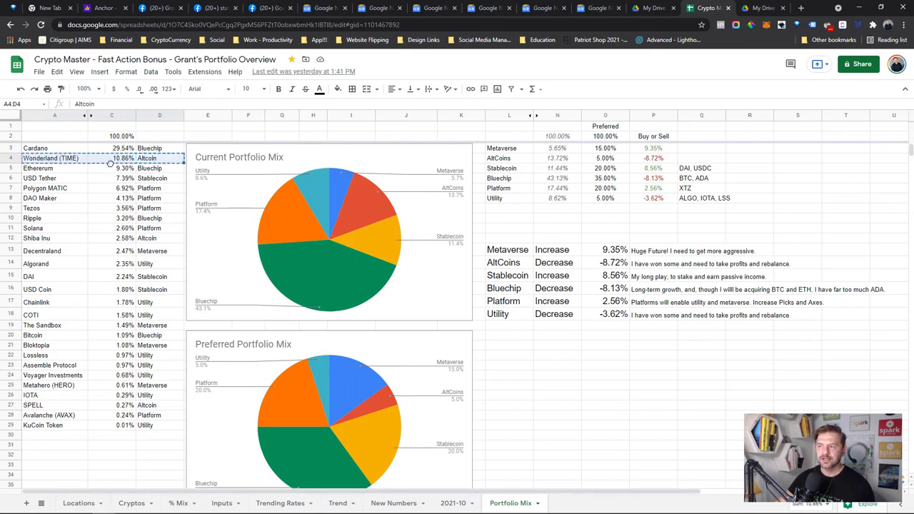
left_click_drag(58, 160, 146, 159)
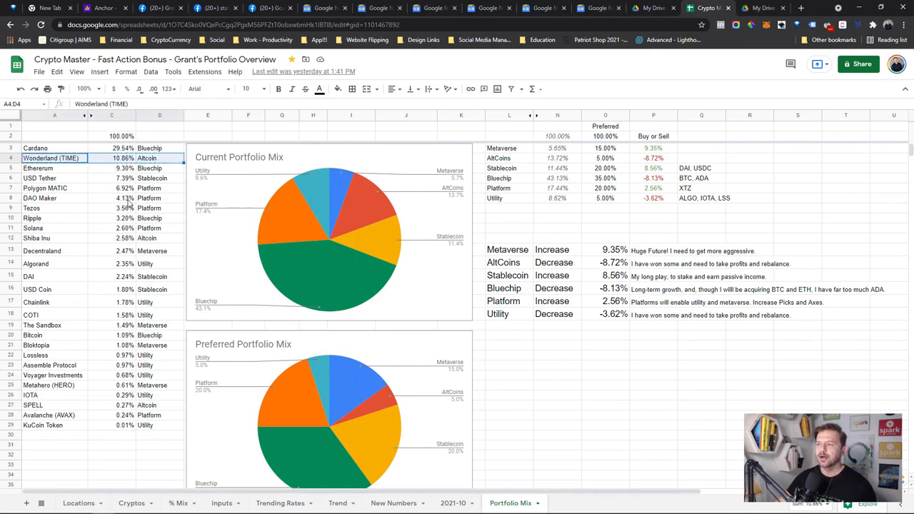
Go through the summary category labels again and check Metaverse's preferred 15% share
left_click(501, 149)
left_click(504, 158)
left_click(507, 169)
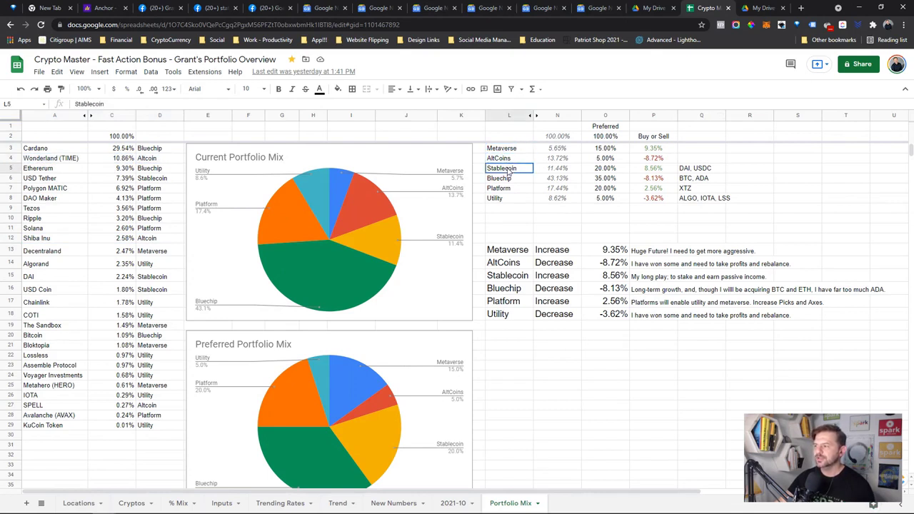
left_click(510, 179)
left_click(509, 190)
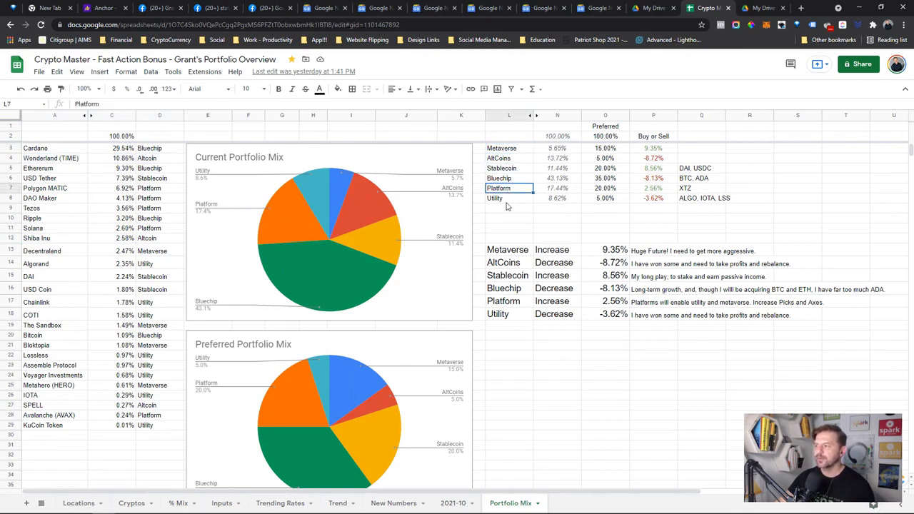
left_click(508, 202)
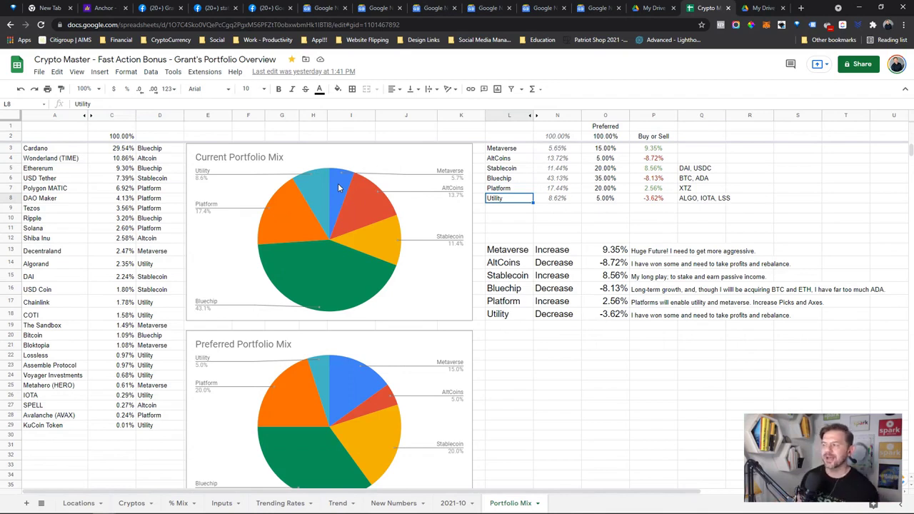
left_click(601, 150)
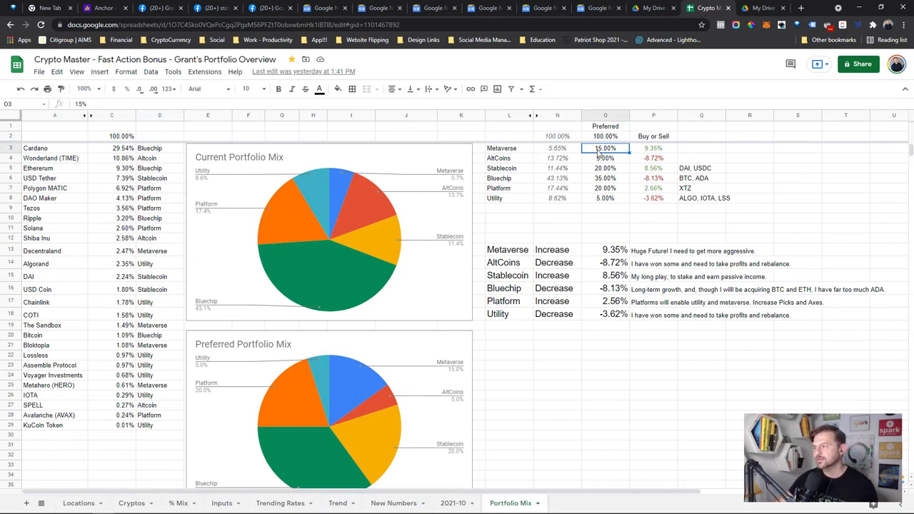
Inspect AltCoins' current 13.72%, preferred 5% and its buy-or-sell difference formula
left_click(526, 162)
left_click(546, 163)
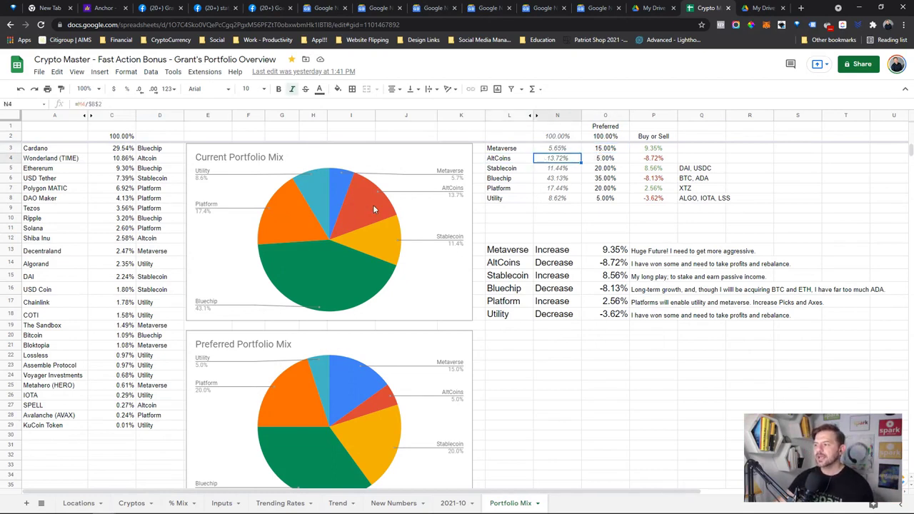
left_click(605, 160)
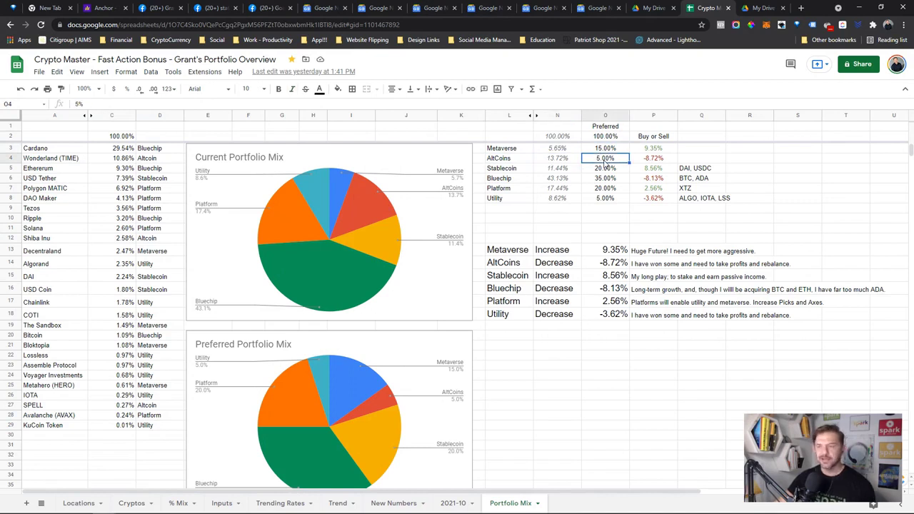
left_click(564, 164)
left_click(656, 160)
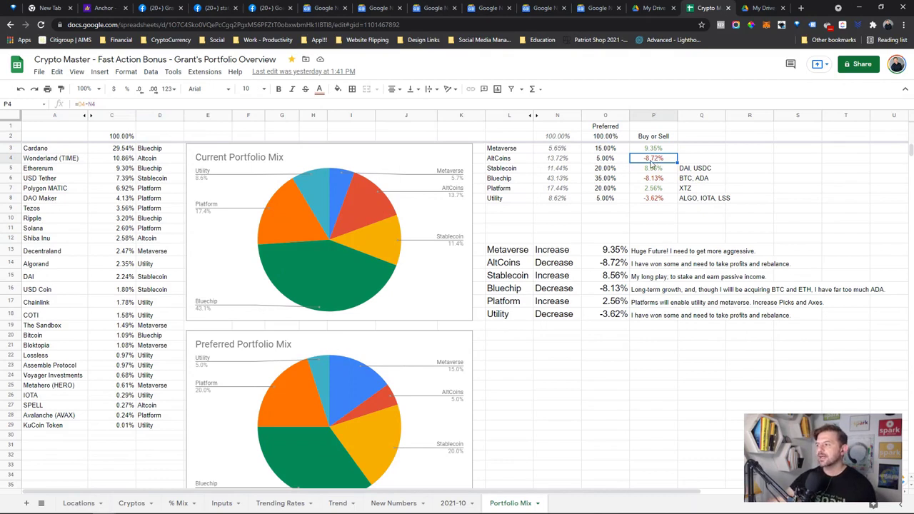
left_click(557, 161)
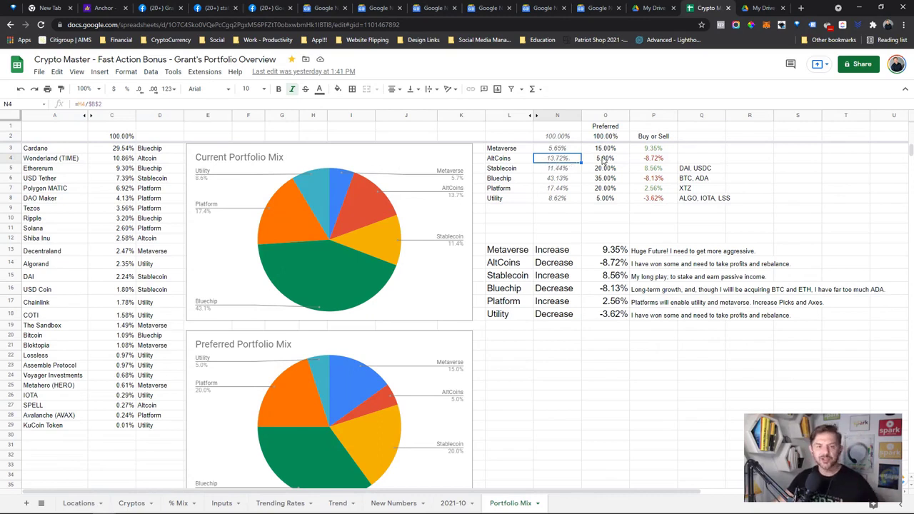
left_click(644, 161)
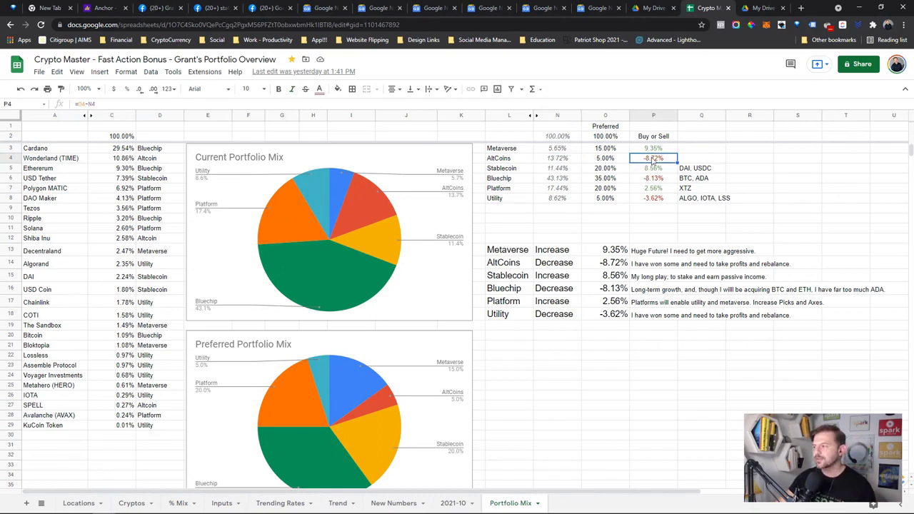
Inspect Stablecoin's preferred 20%, its 8.56% difference and the coins to buy, DAI and USDC
left_click(526, 171)
left_click(568, 171)
left_click(595, 171)
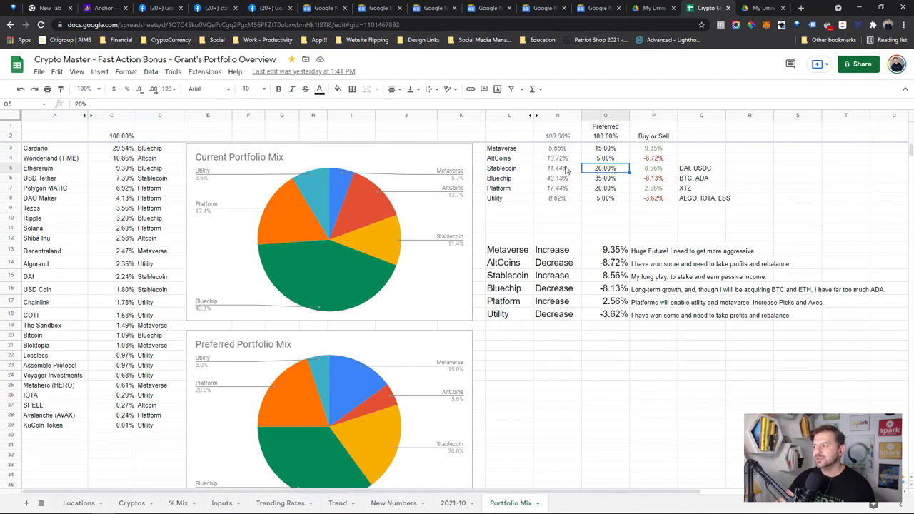
left_click(577, 172)
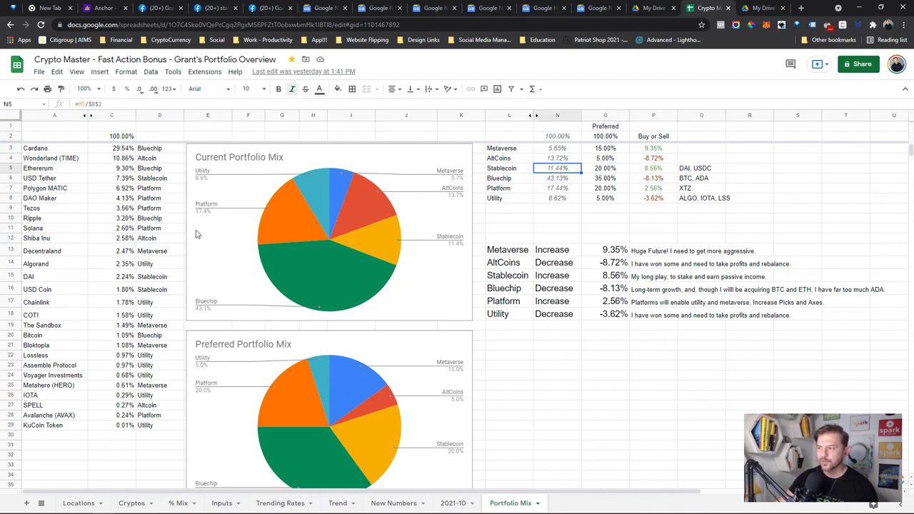
left_click(647, 173)
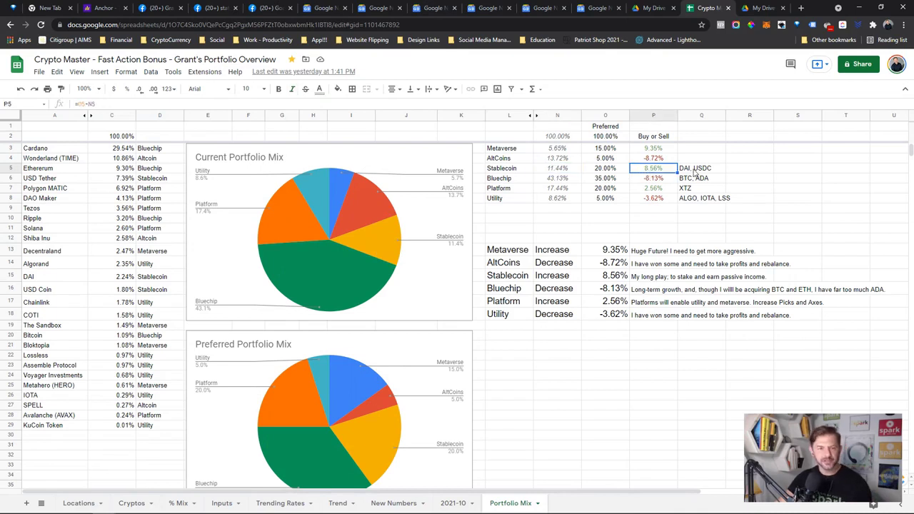
left_click(696, 170)
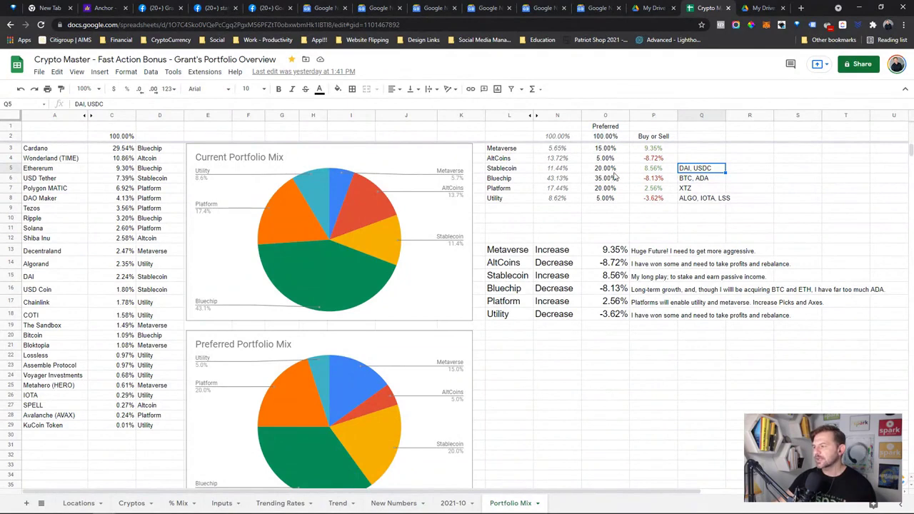
left_click_drag(503, 169, 600, 172)
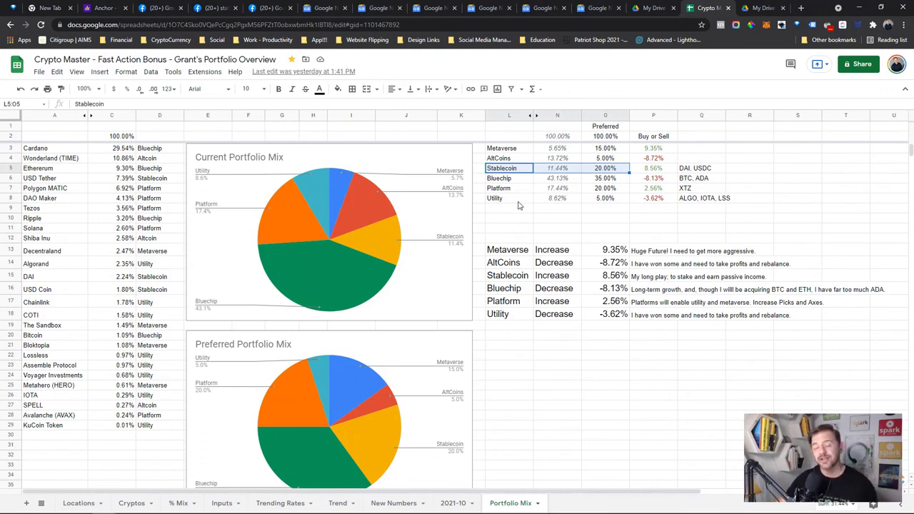
Compare Stablecoin's current 11.44% with its preferred 20% and review the Preferred column
left_click(557, 170)
left_click(605, 170)
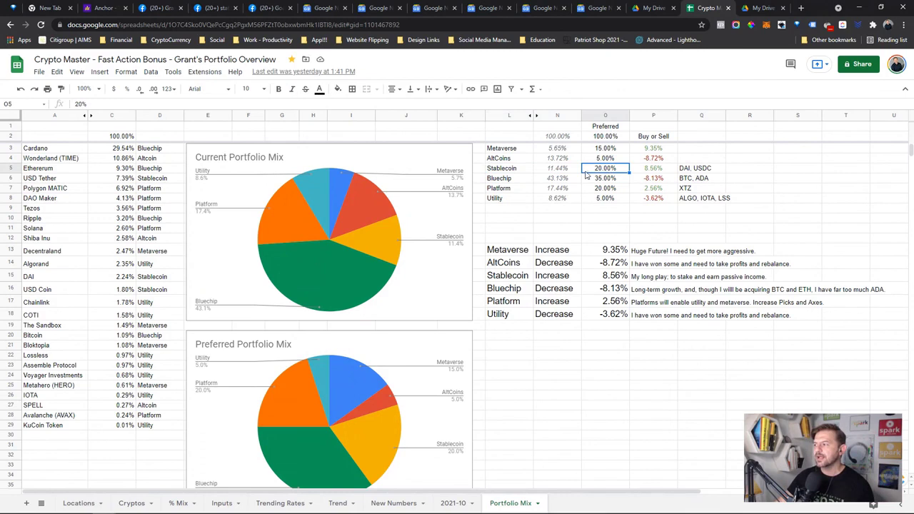
left_click_drag(524, 170, 596, 172)
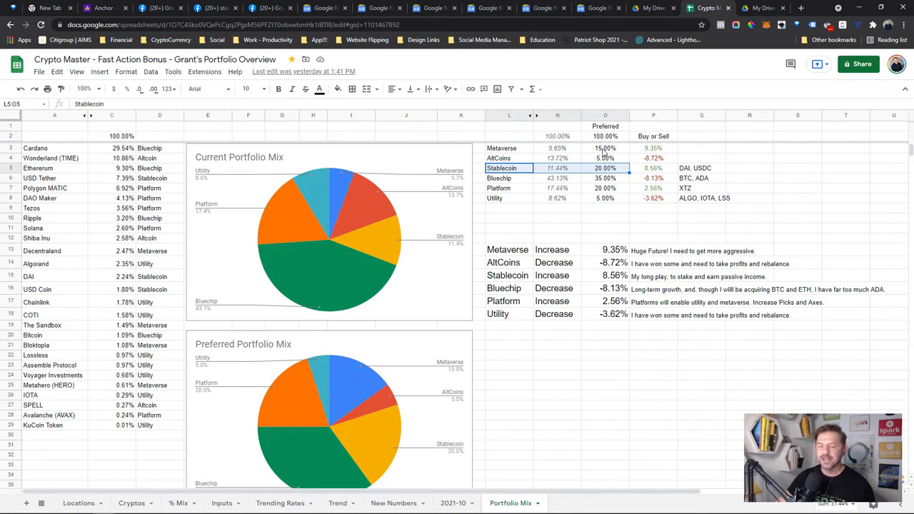
left_click(602, 129)
left_click_drag(602, 152, 603, 212)
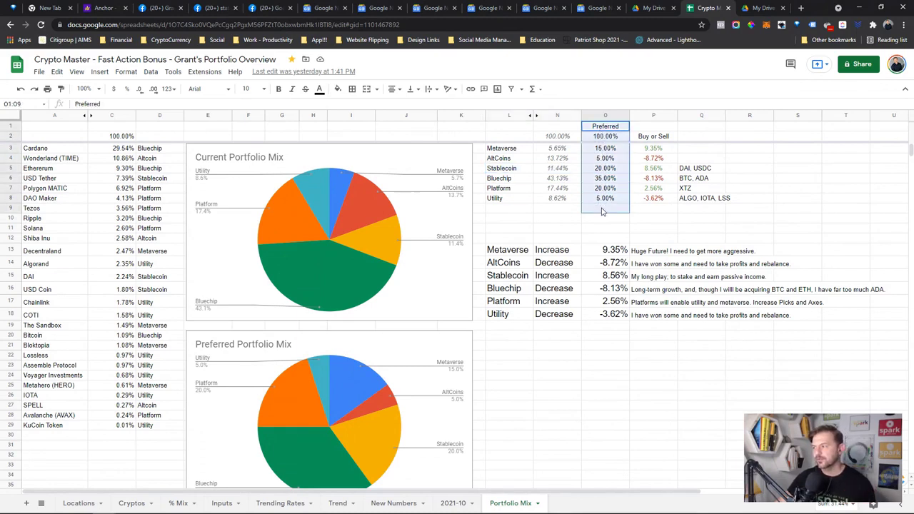
left_click(531, 170)
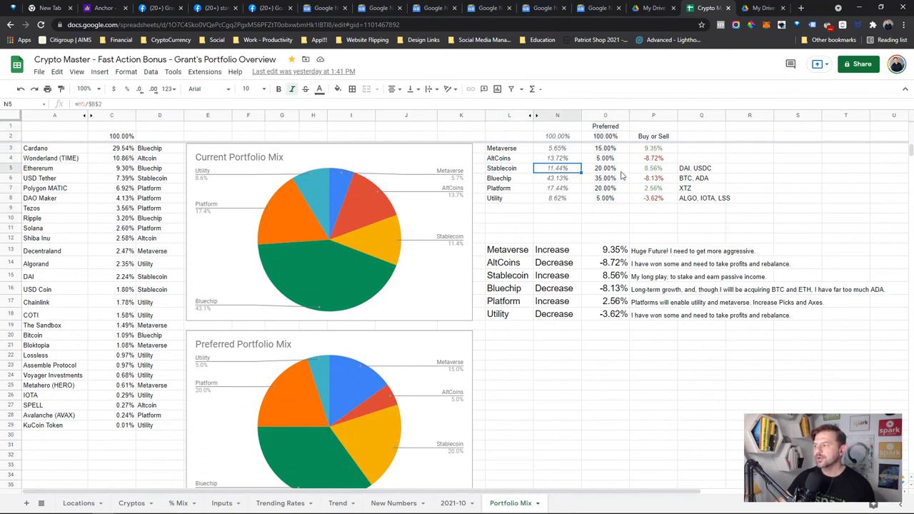
left_click(624, 171)
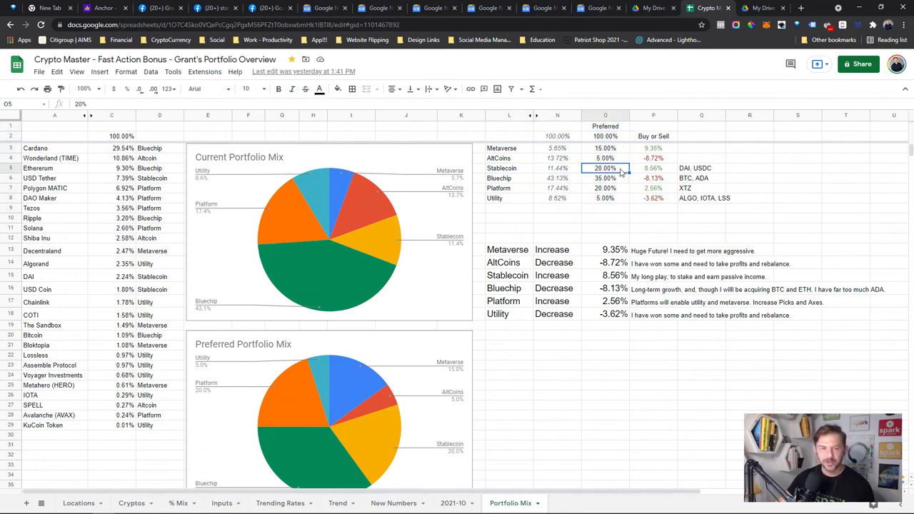
left_click(554, 172)
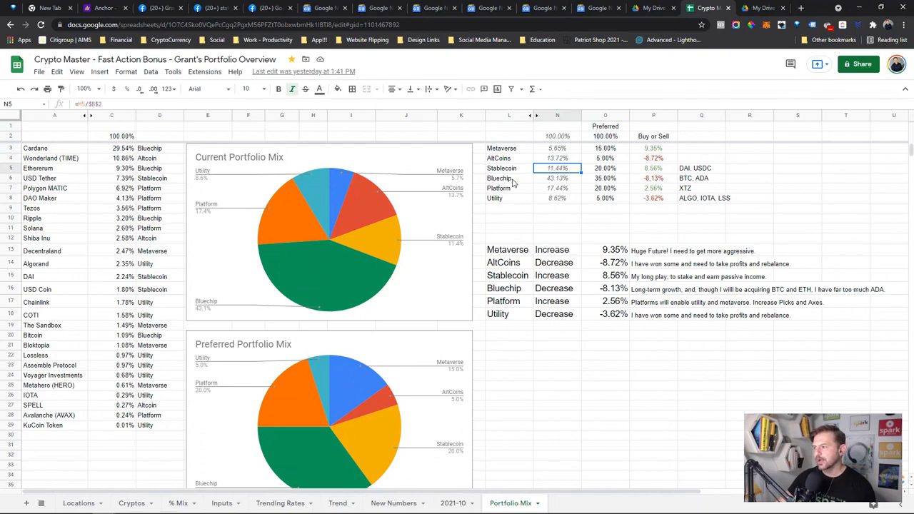
Compare current and preferred shares for Bluechip (35% preferred), Metaverse and Platform
left_click_drag(515, 183, 549, 184)
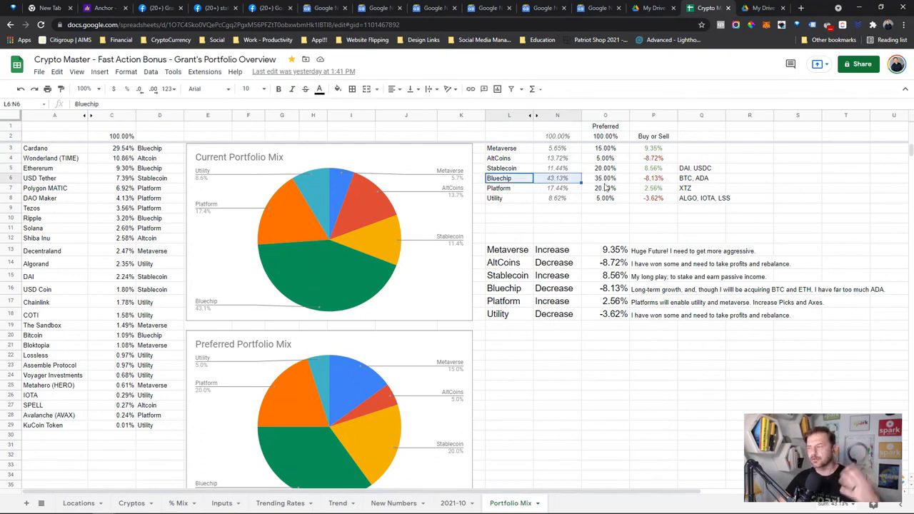
left_click(604, 179)
key("Right")
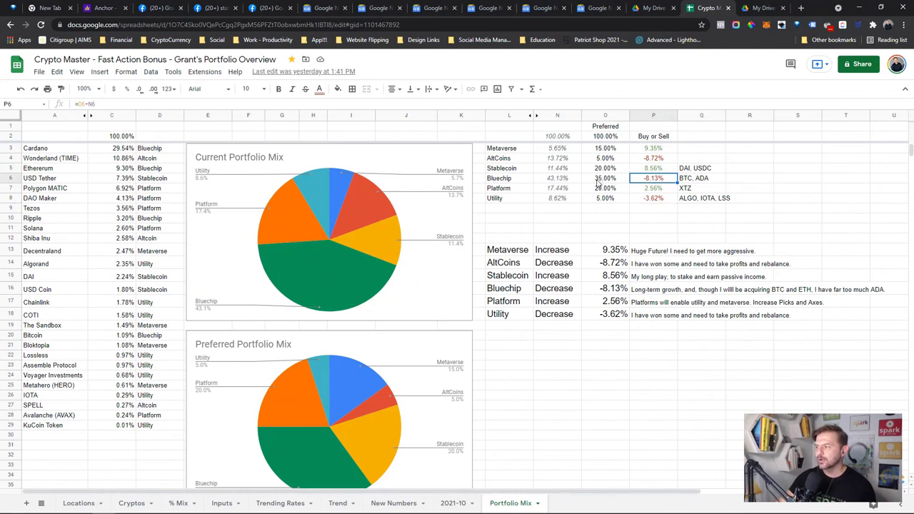
left_click_drag(521, 182, 615, 181)
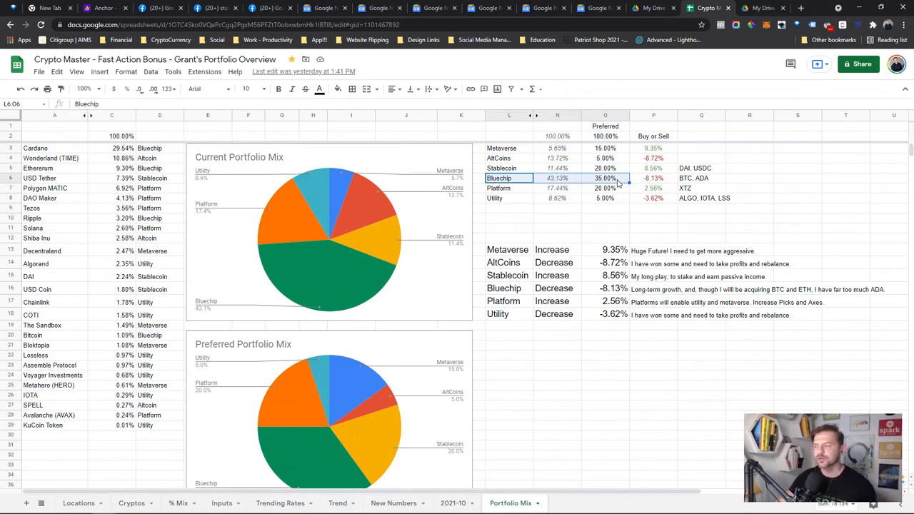
left_click(618, 182)
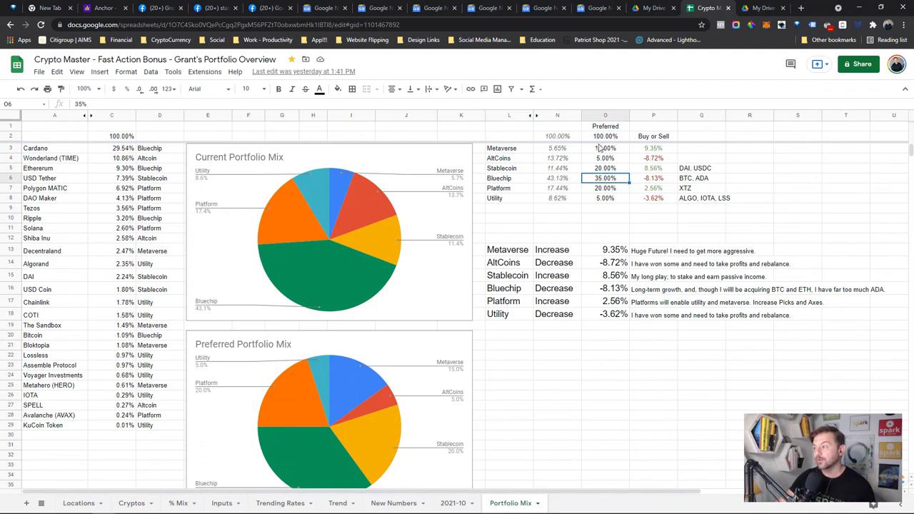
left_click_drag(600, 150, 573, 151)
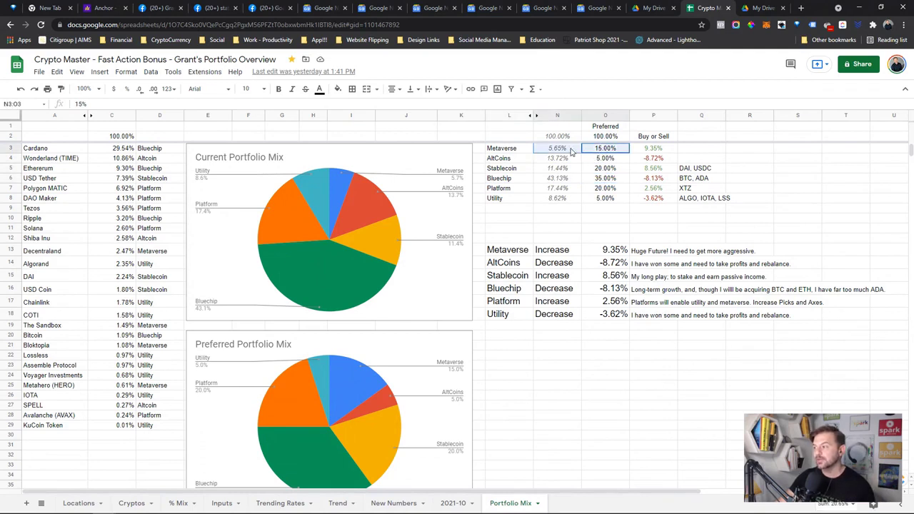
left_click(602, 193)
left_click(576, 193, "shift")
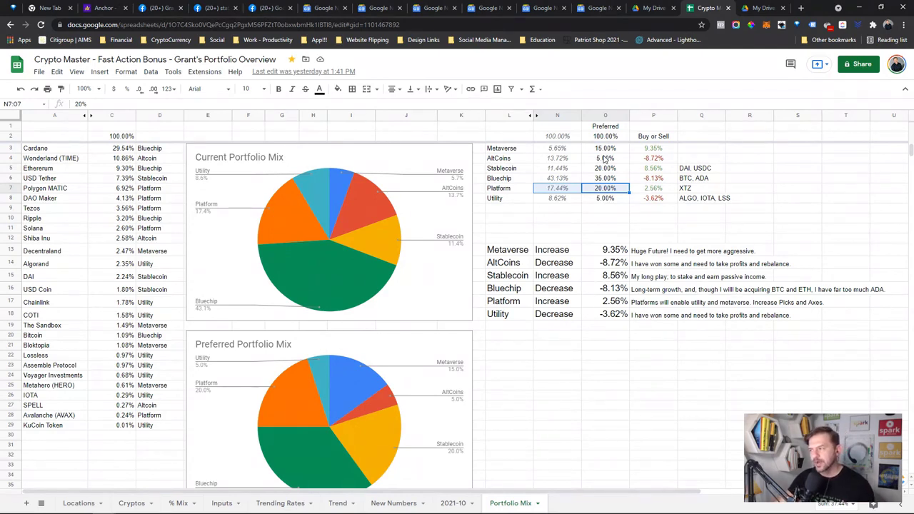
Review the Platform and Stablecoin coin lists and how Platform's current share is calculated
left_click(689, 190)
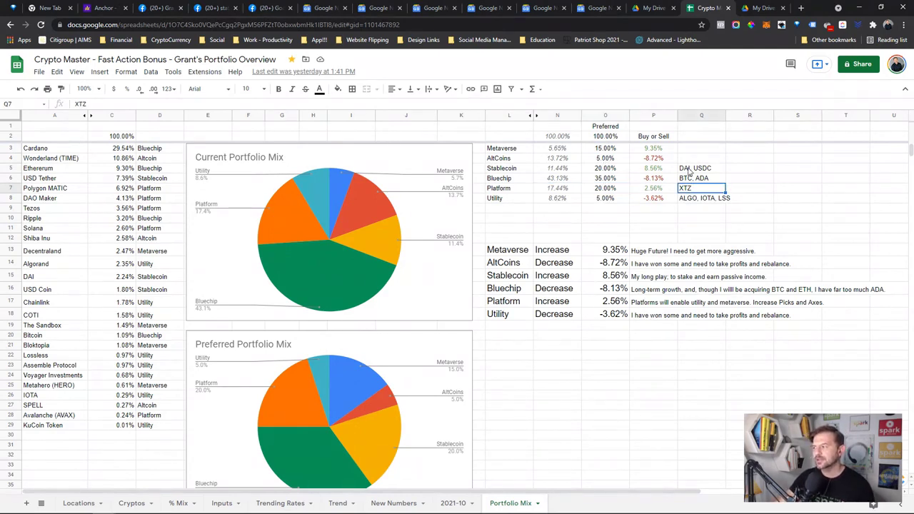
left_click(689, 169)
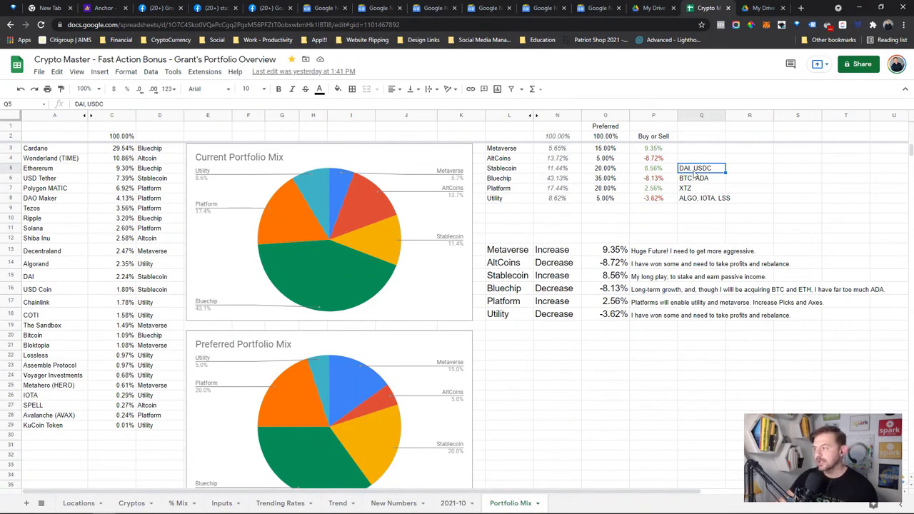
left_click(604, 179)
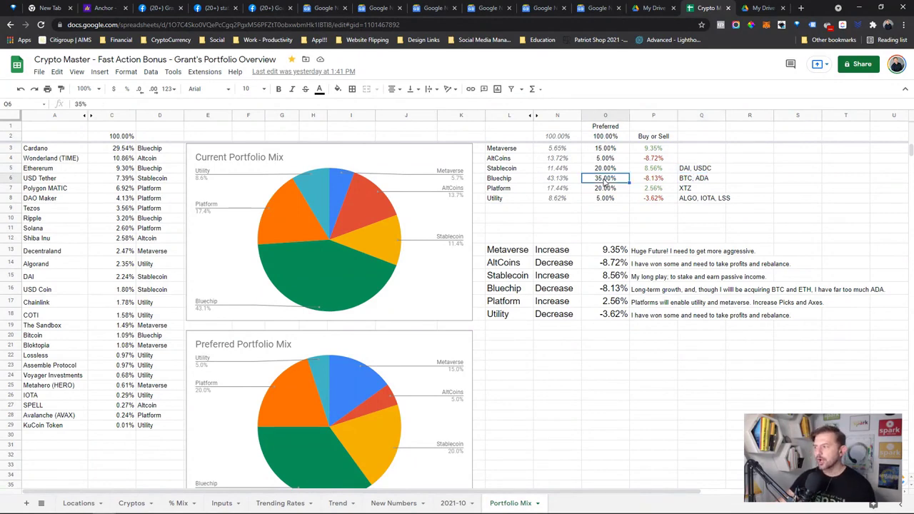
left_click_drag(504, 190, 680, 188)
left_click(565, 192)
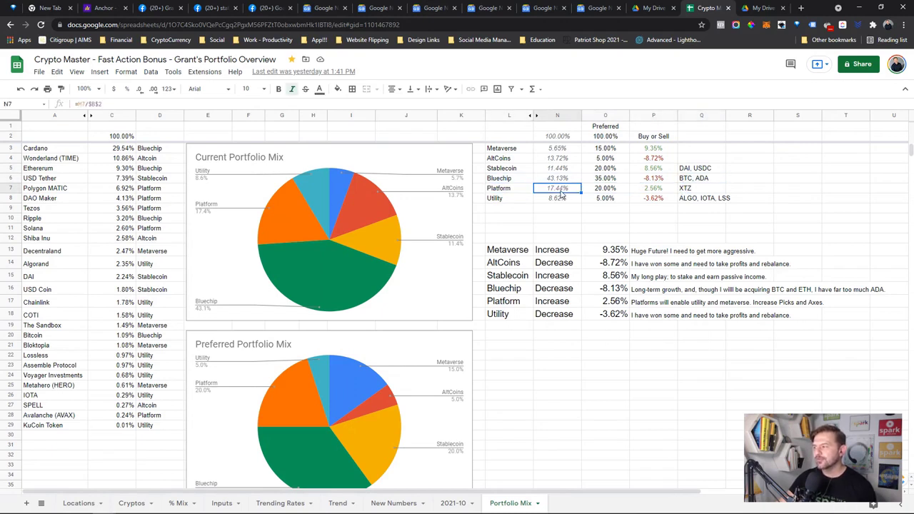
Append ', SOL' to the Platform coin list in Q7 so it reads XTZ, SOL
left_click(692, 189)
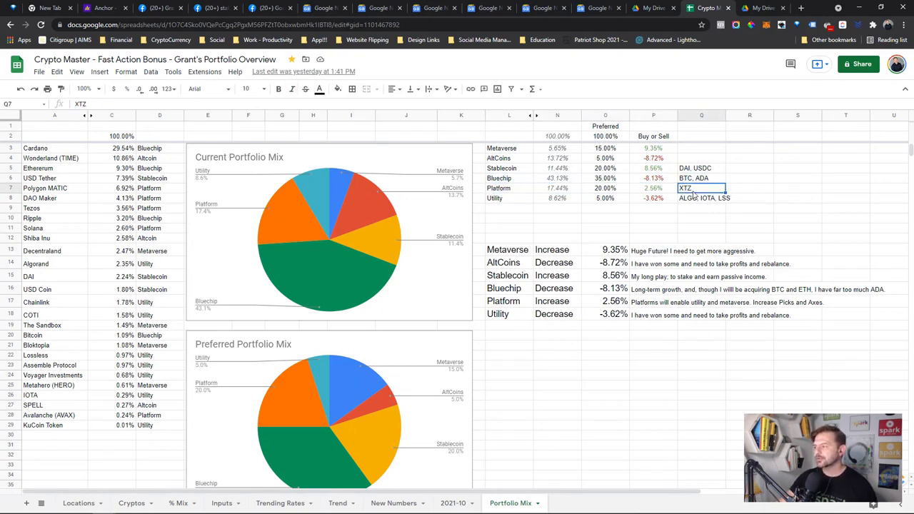
type(", SOL")
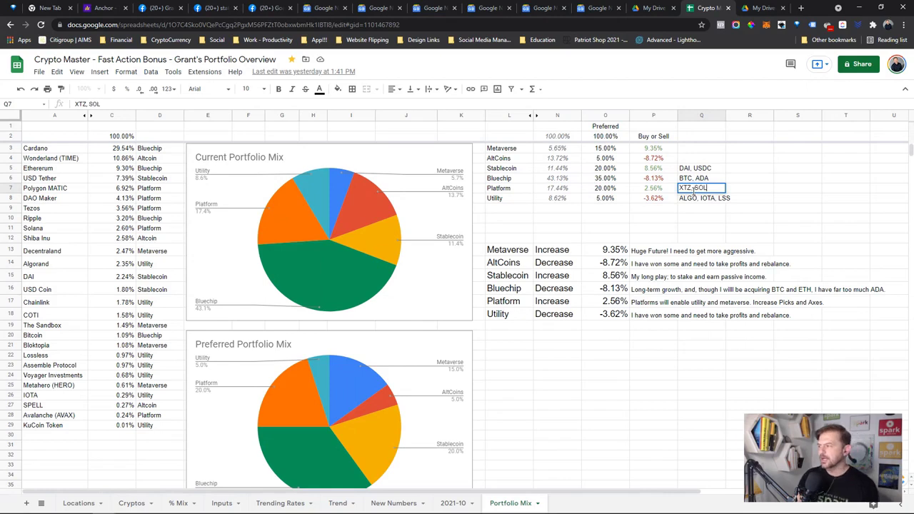
key("Return")
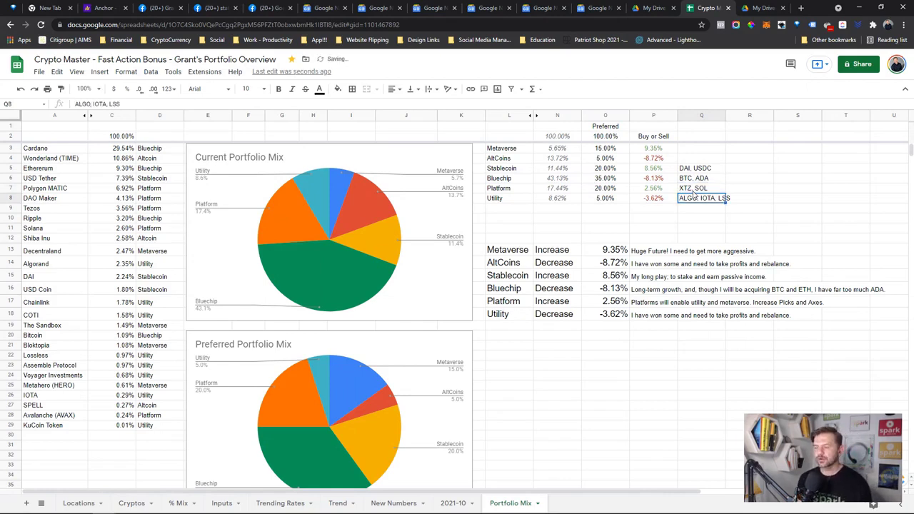
left_click(692, 190)
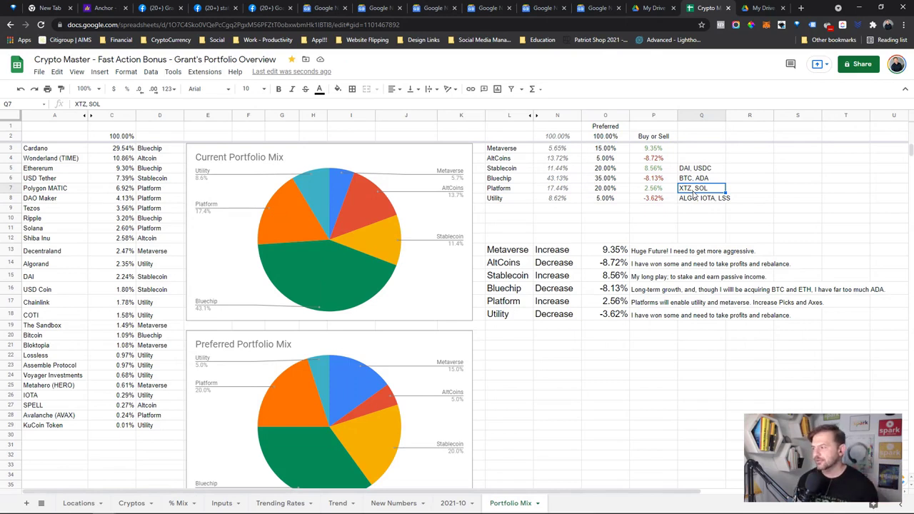
type(",")
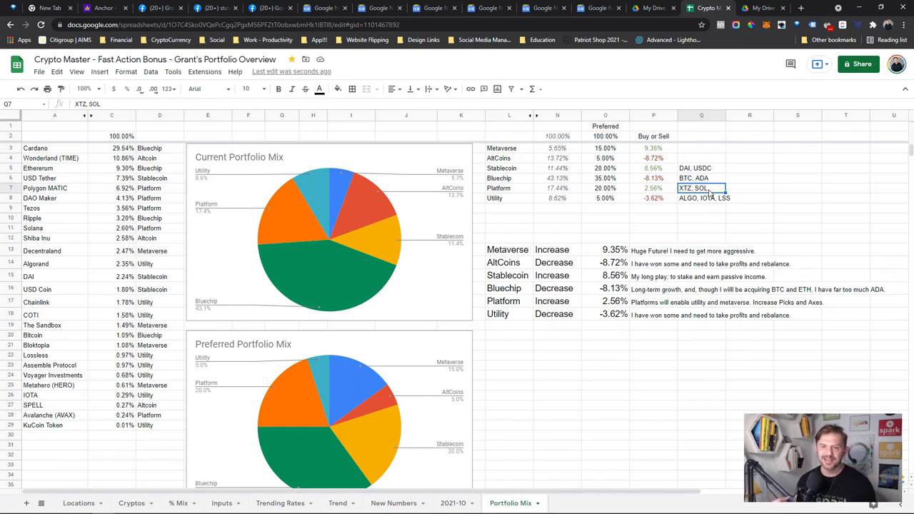
key("BackSpace")
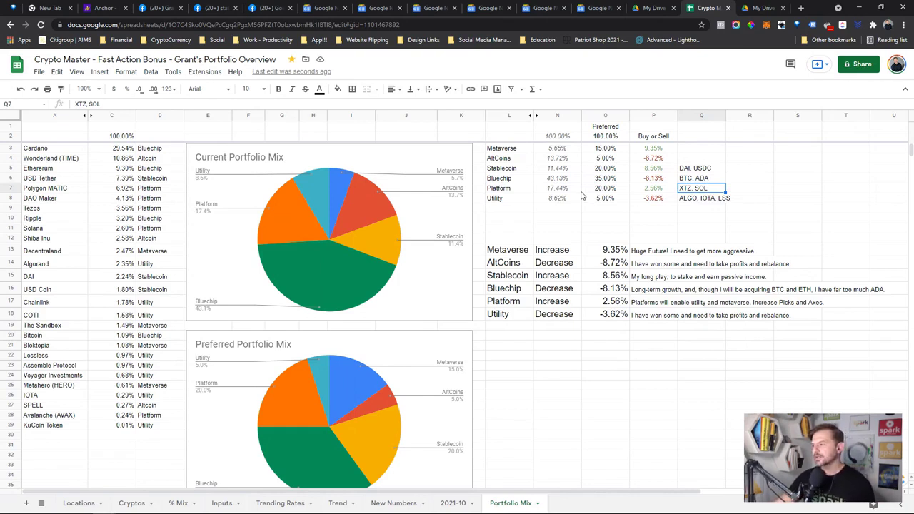
left_click(529, 199)
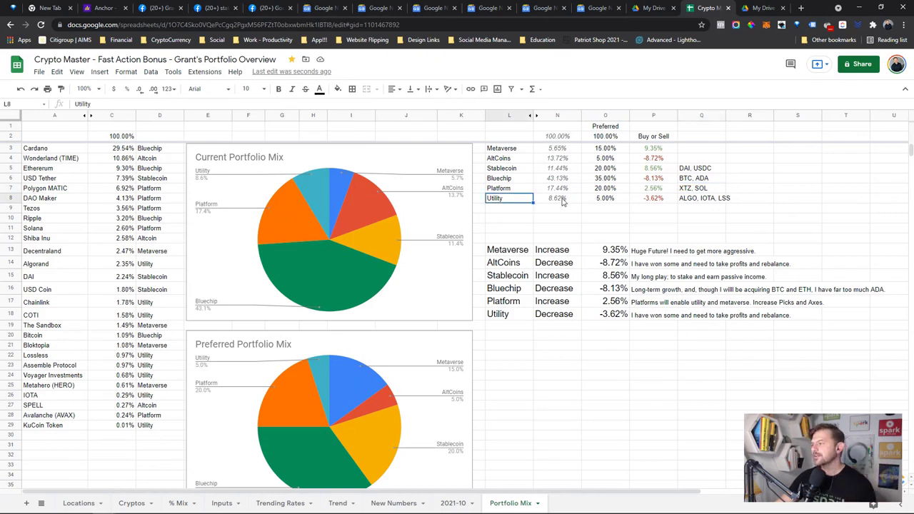
left_click(564, 200)
left_click(611, 200)
left_click(682, 200)
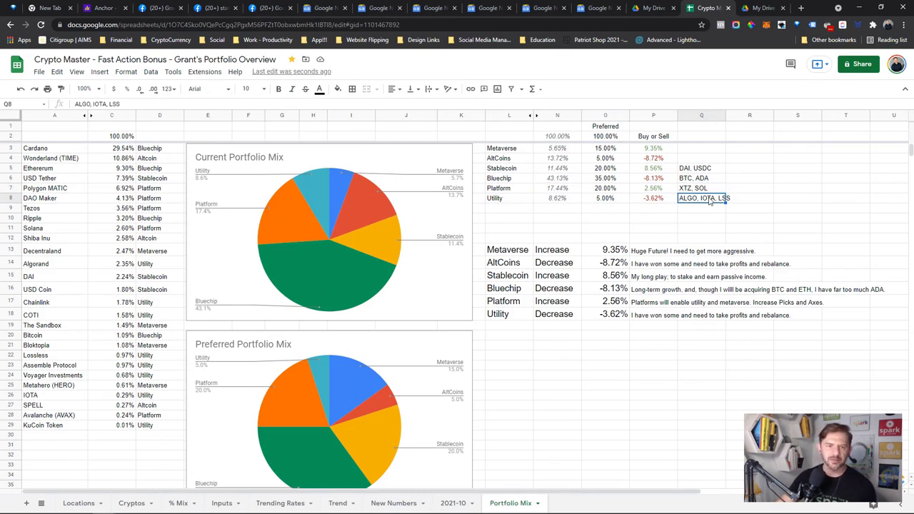
double_click(720, 201)
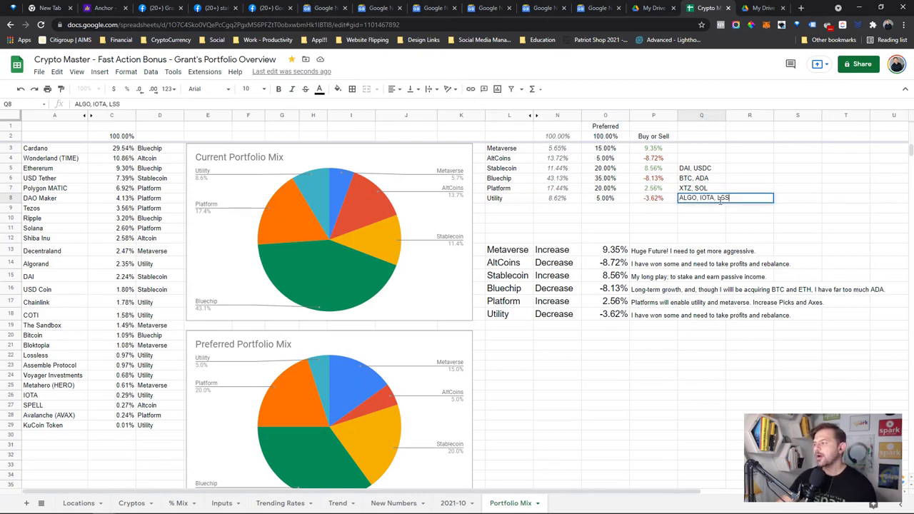
double_click(721, 201)
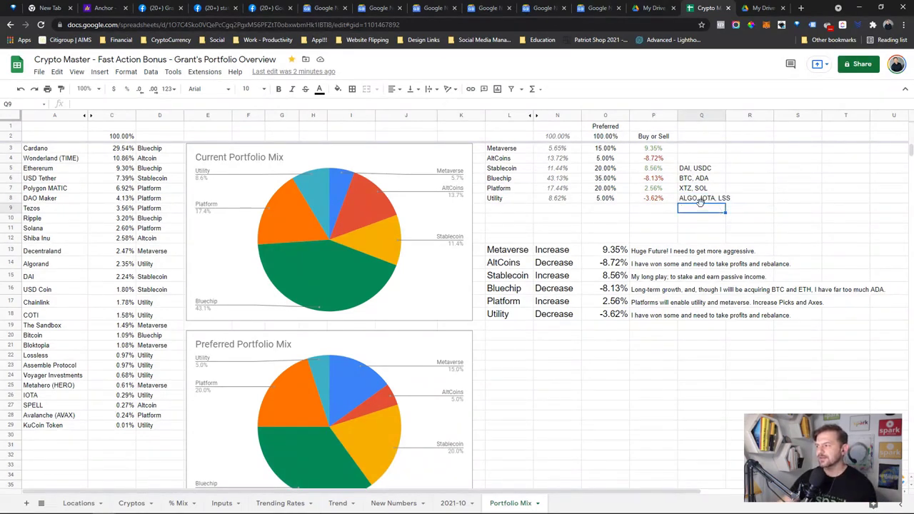
key("Escape")
key("shift+Left")
key("shift+Left")
key("shift+Up")
key("shift+Up")
key("shift+Up")
key("shift+Up")
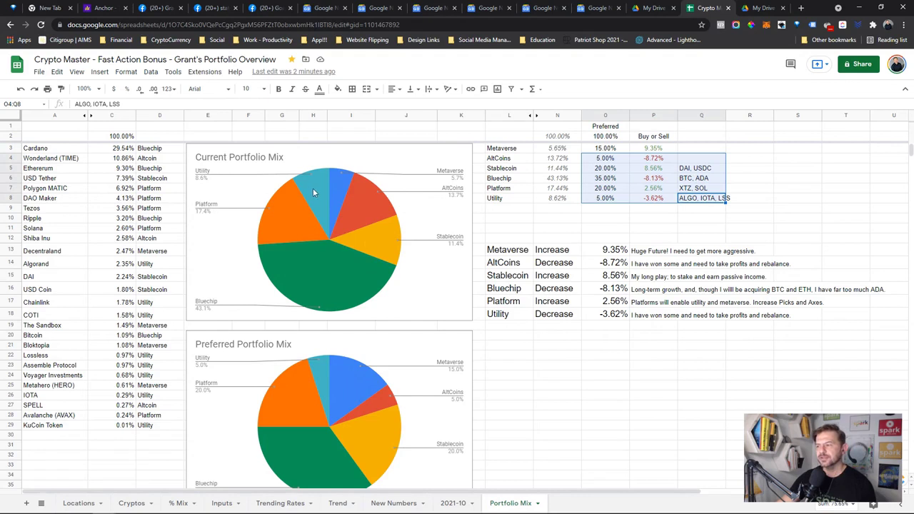
left_click_drag(556, 384, 557, 429)
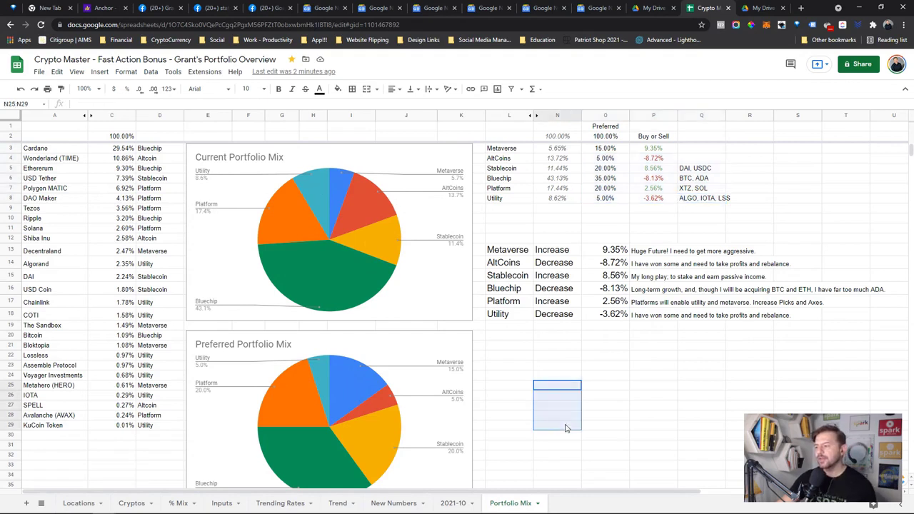
left_click(530, 417)
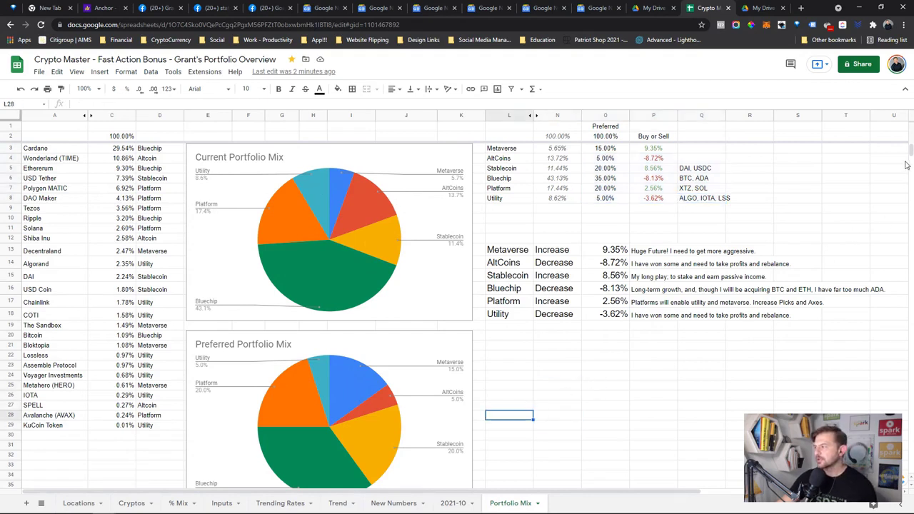
left_click_drag(911, 147, 911, 148)
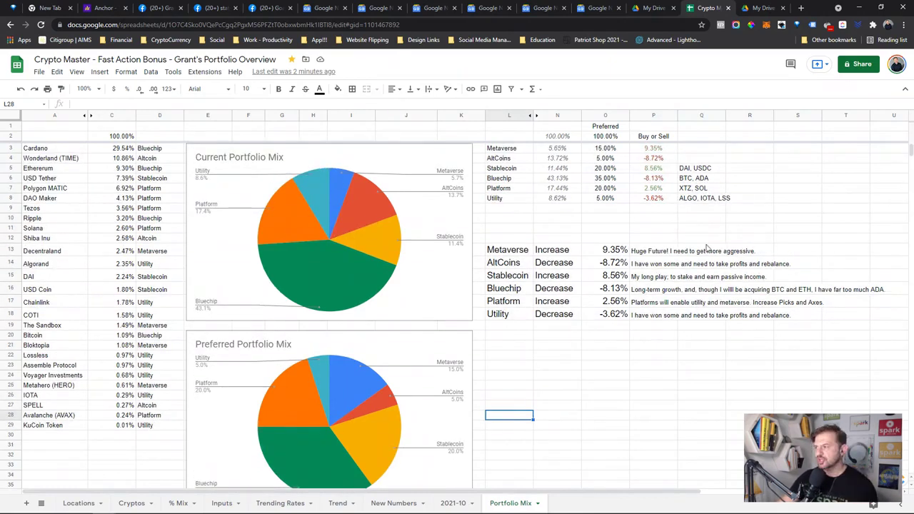
left_click(389, 355)
scroll(389, 355, "down", 1)
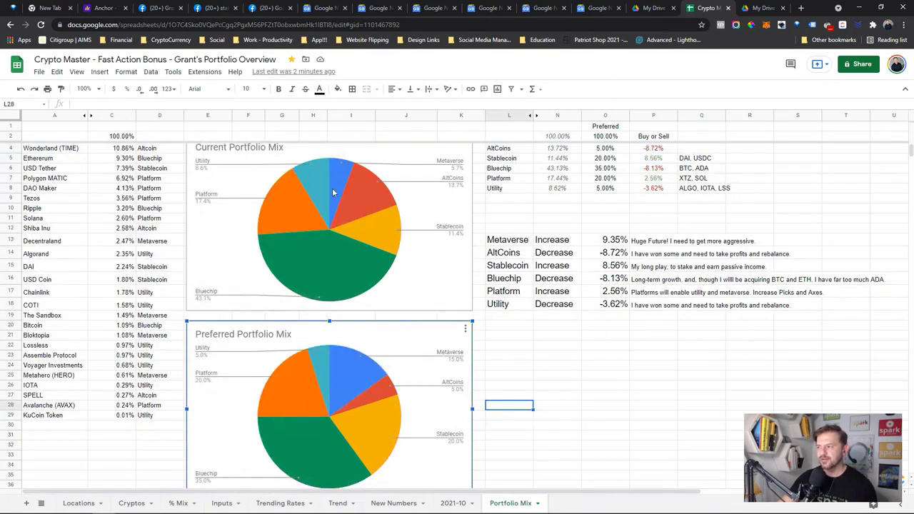
mouse_move(375, 403)
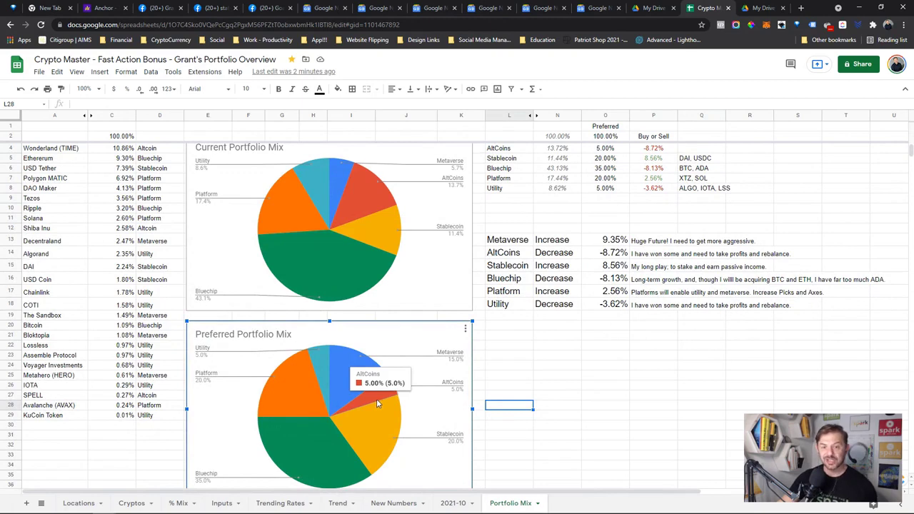
mouse_move(355, 376)
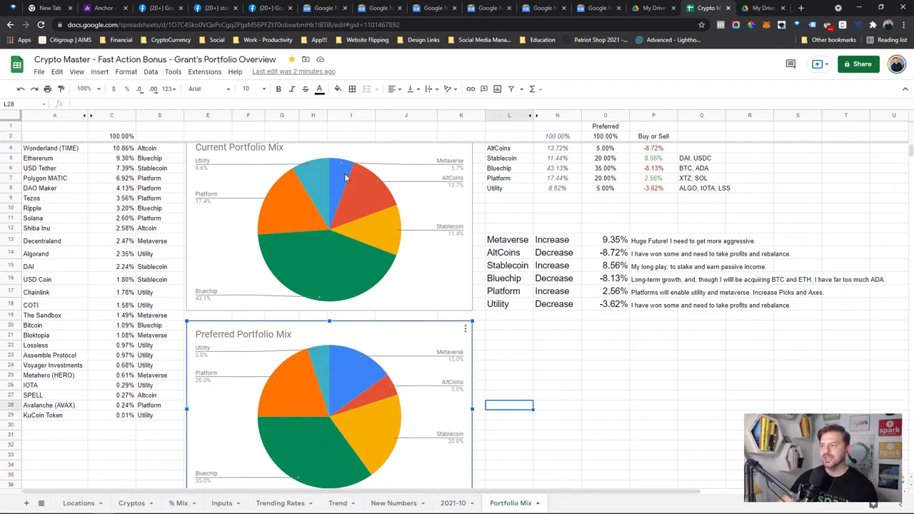
mouse_move(339, 447)
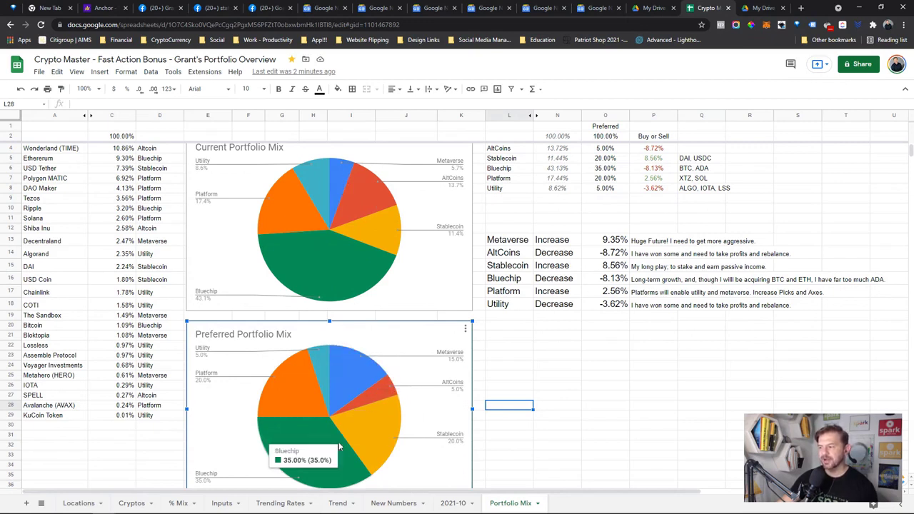
mouse_move(382, 426)
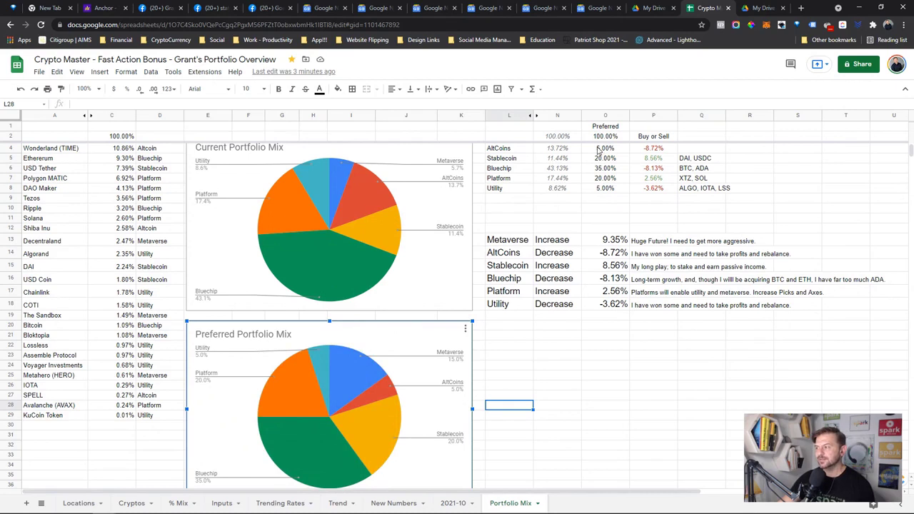
left_click_drag(599, 148, 598, 190)
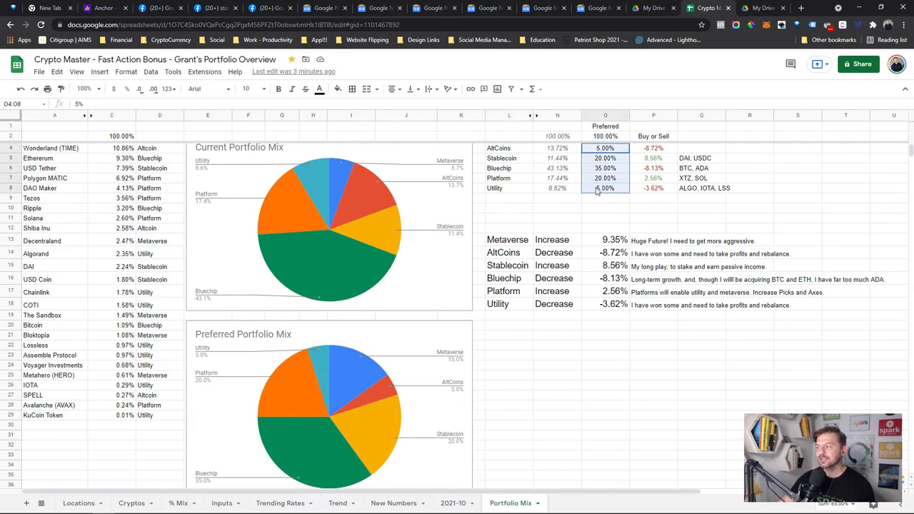
left_click(599, 126)
double_click(600, 126)
type("(Conserva")
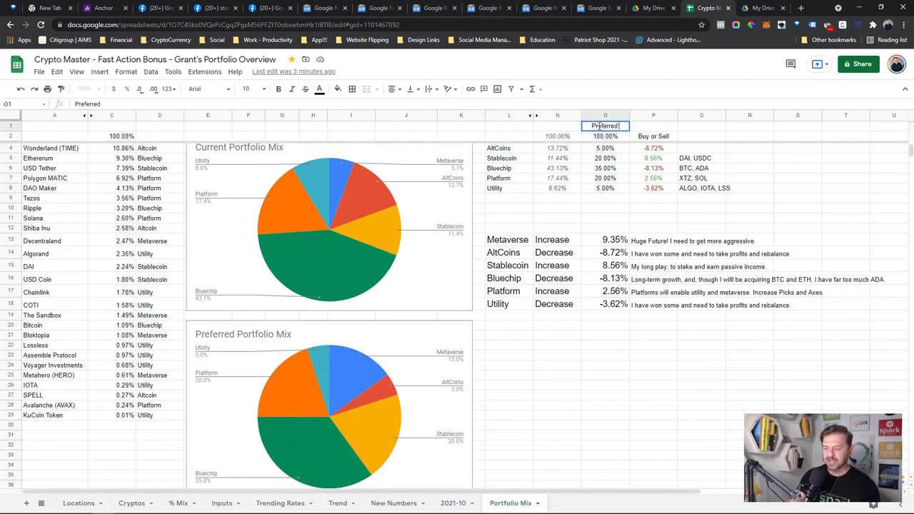
type("tive)")
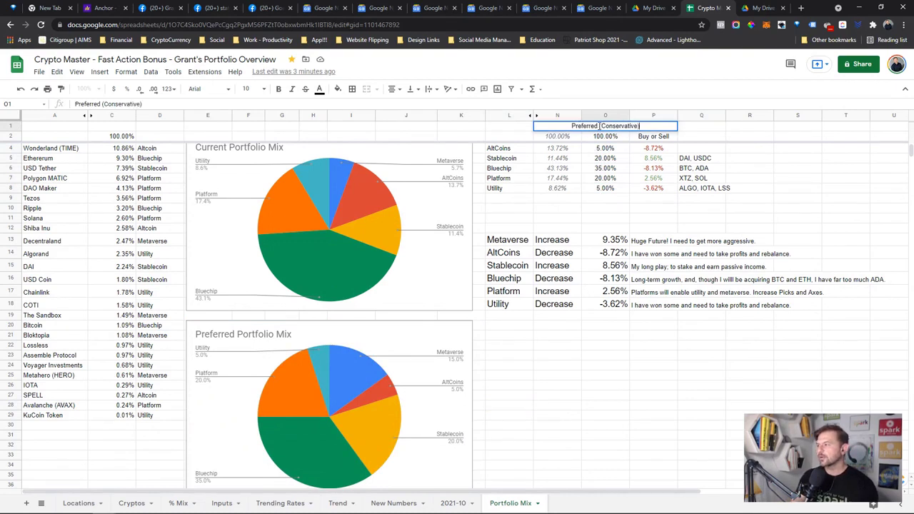
key("Return")
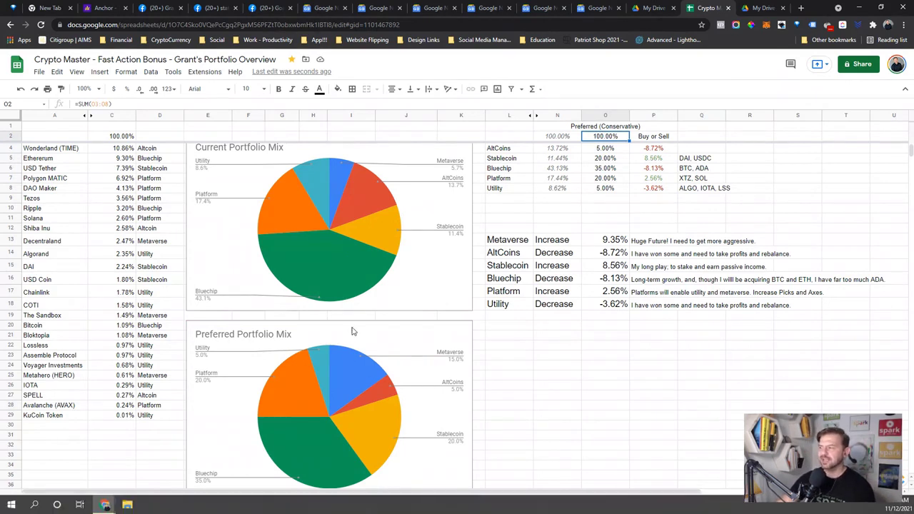
Set the preferred shares to Stablecoin 10%, AltCoins 20% and Bluechip 28%
left_click(611, 161)
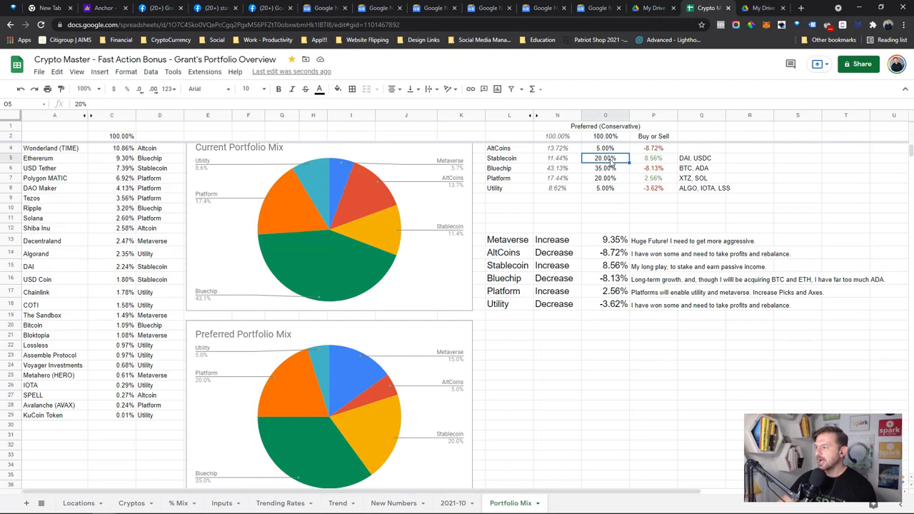
type("10")
key("Return")
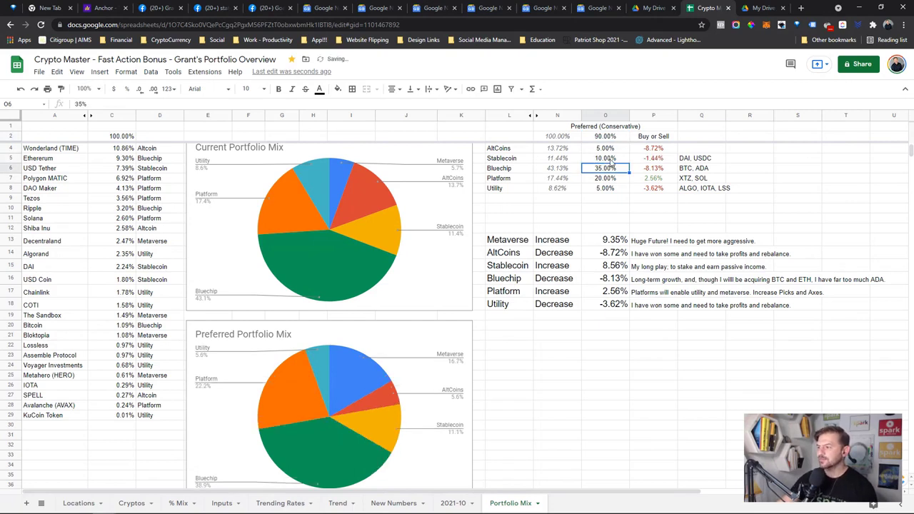
left_click(604, 150)
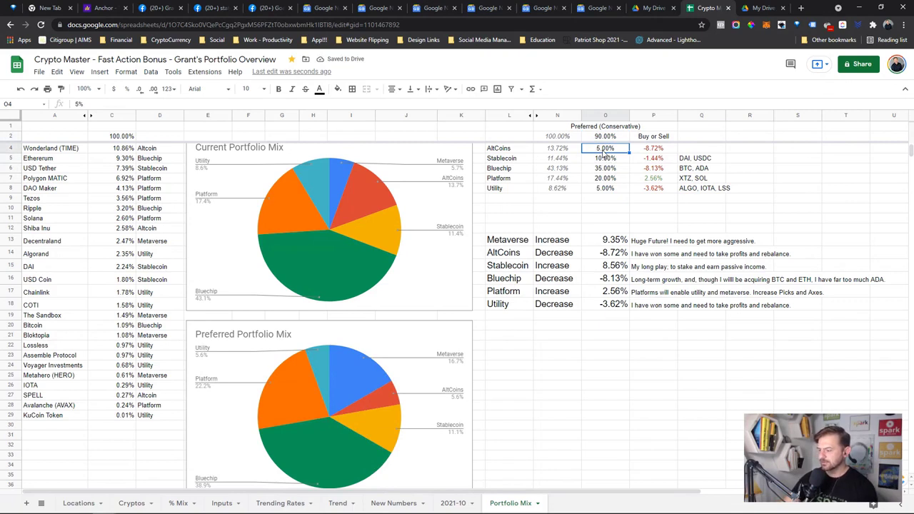
type("20")
key("Return")
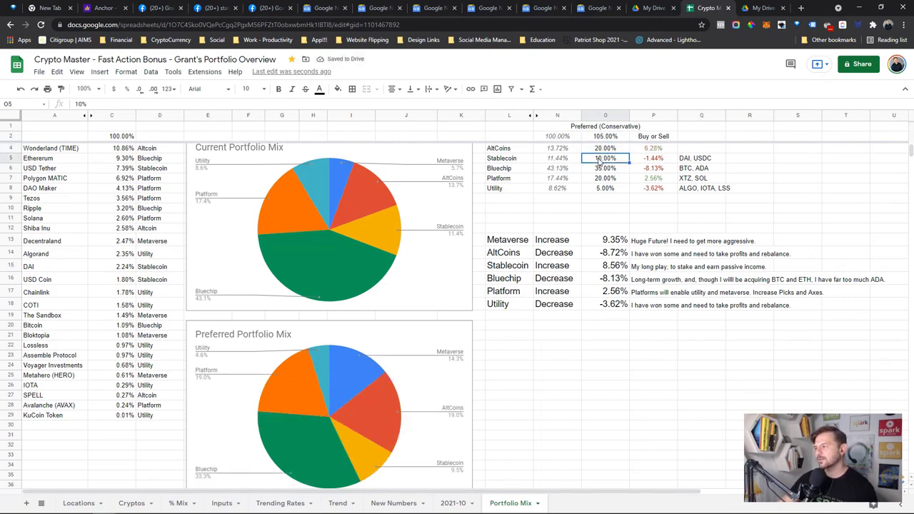
left_click(597, 170)
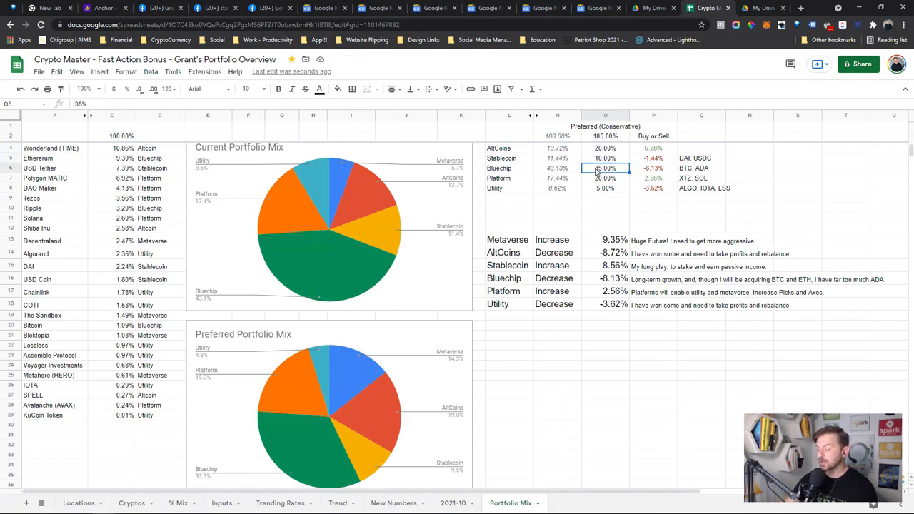
type("28")
key("Return")
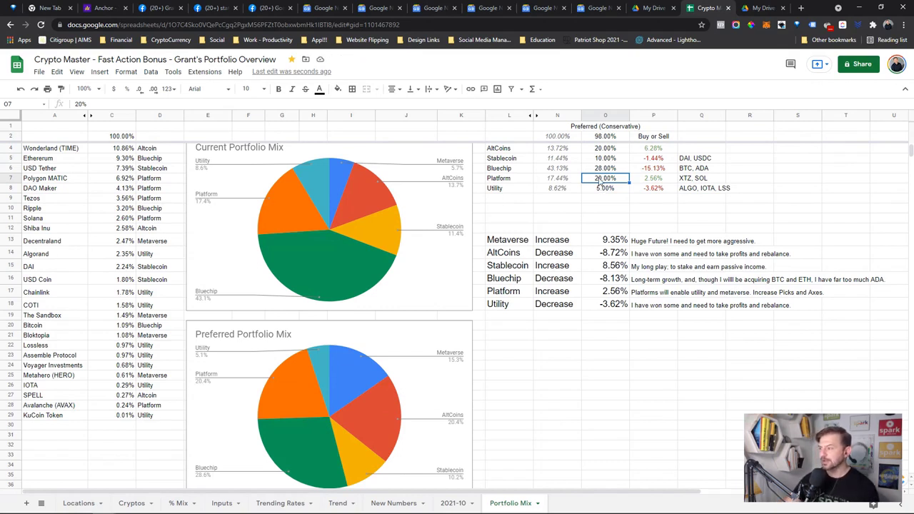
Adjust the preferred shares to Platform 25%, Bluechip 25%, Utility 3% and AltCoins 22%
type("25")
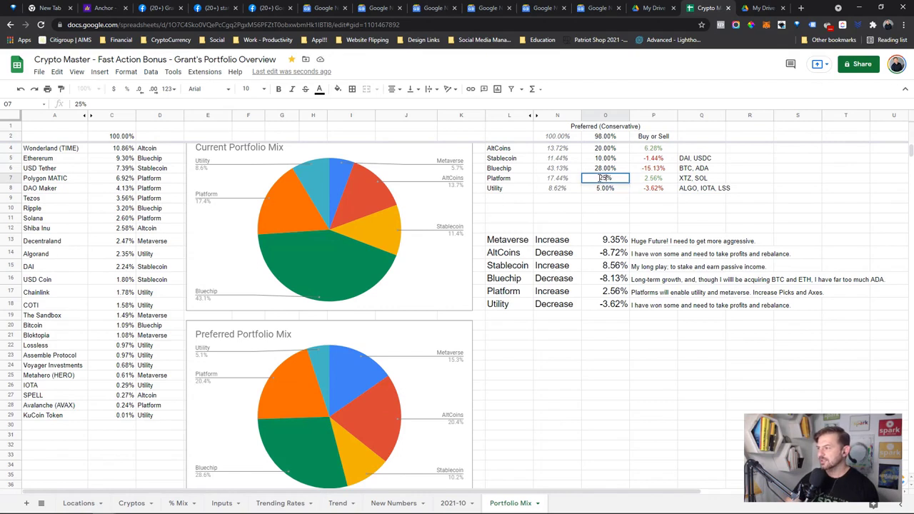
key("Return")
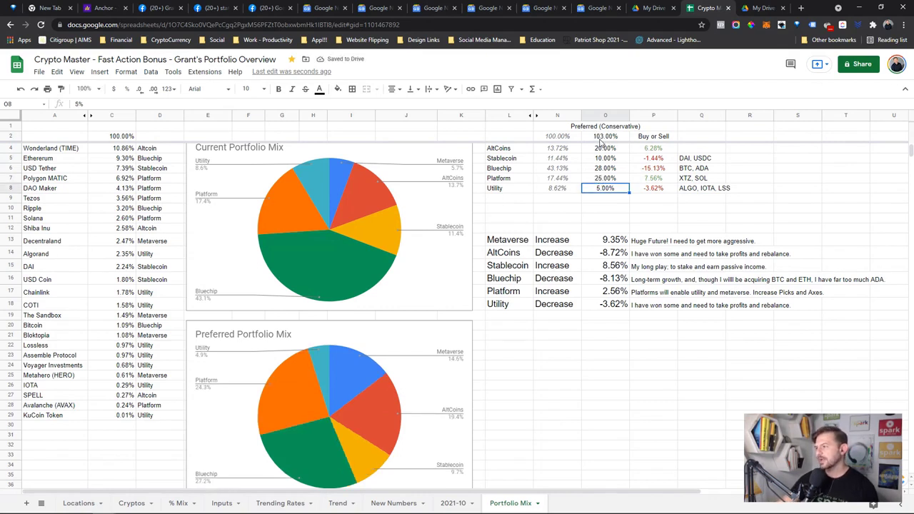
left_click(603, 168)
type("25")
key("Return")
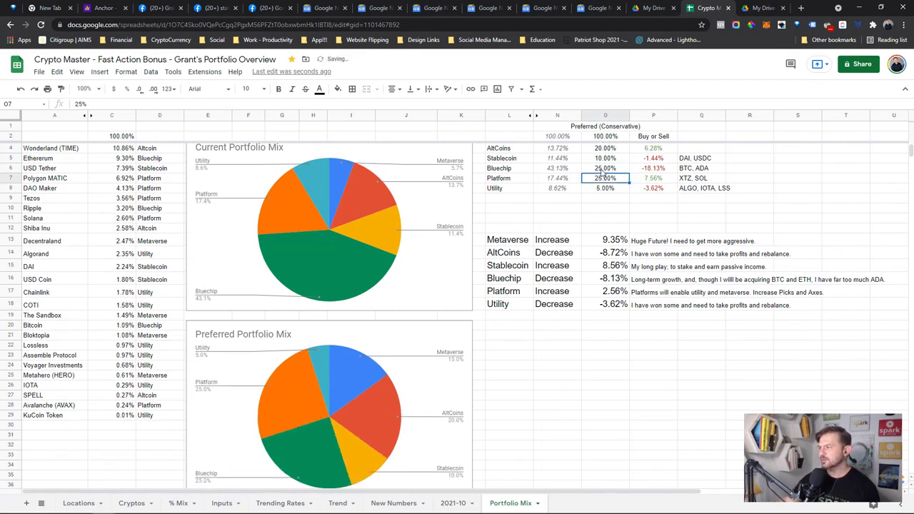
left_click(606, 190)
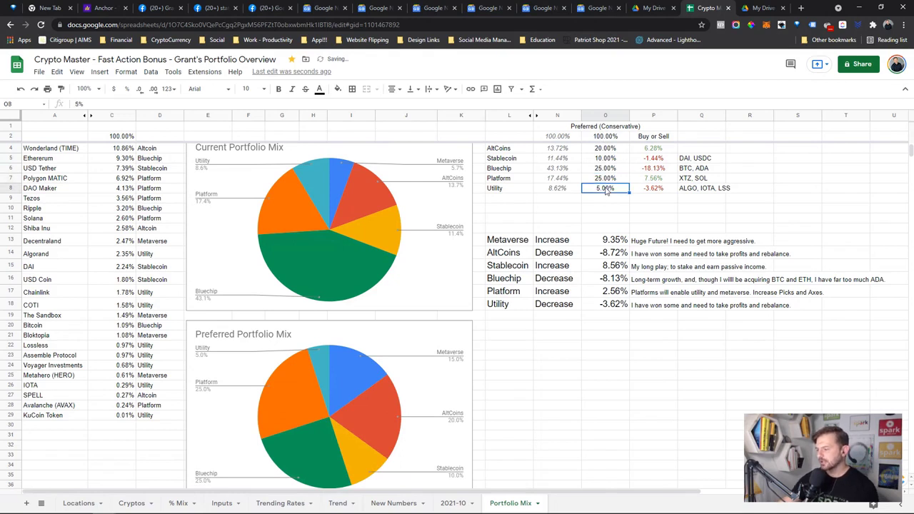
type("3")
key("Return")
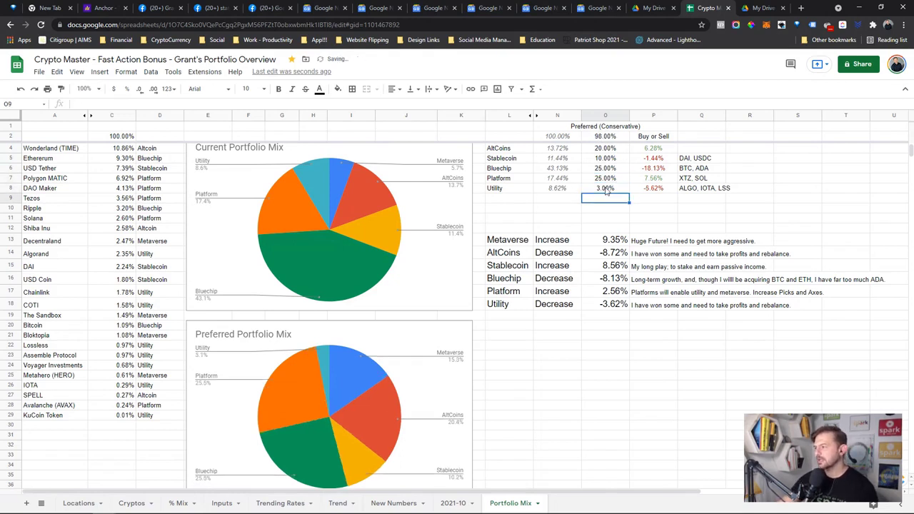
left_click(605, 149)
type("22")
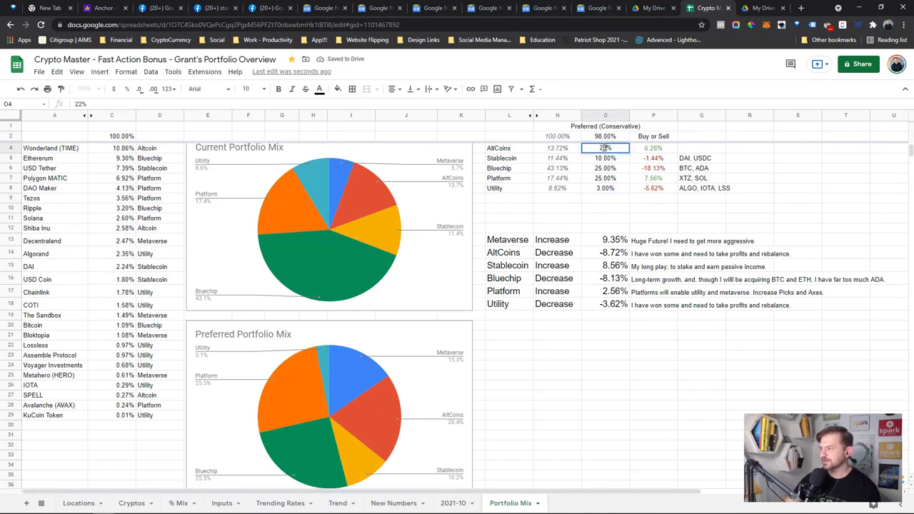
key("Return")
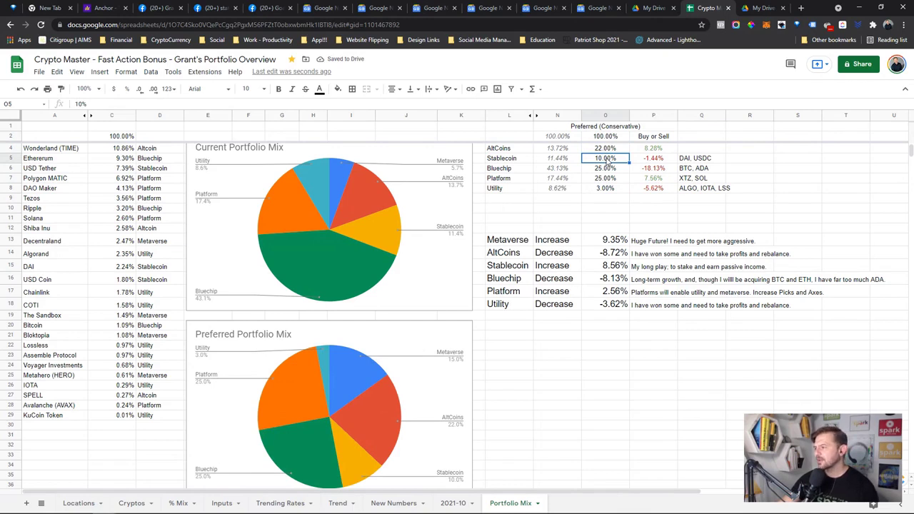
Change Platform's preferred share to 19% and AltCoins' to 25%
left_click(606, 170)
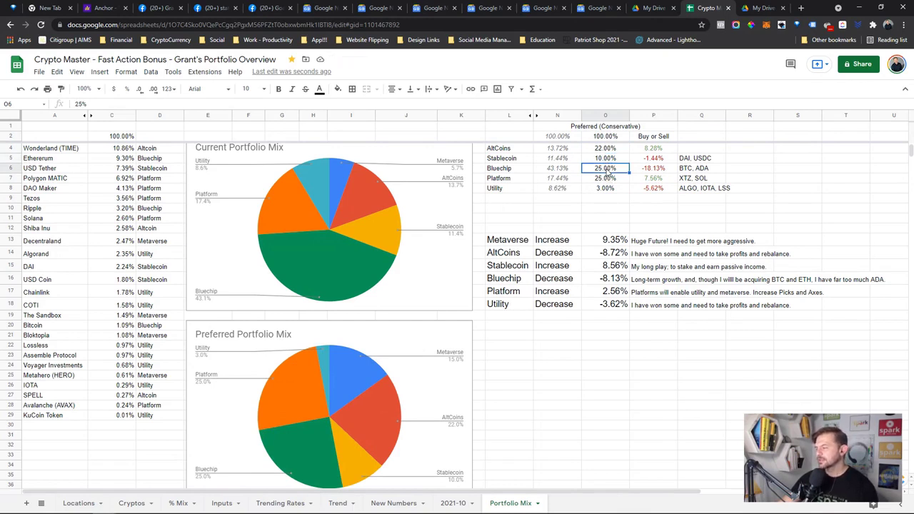
left_click(608, 179)
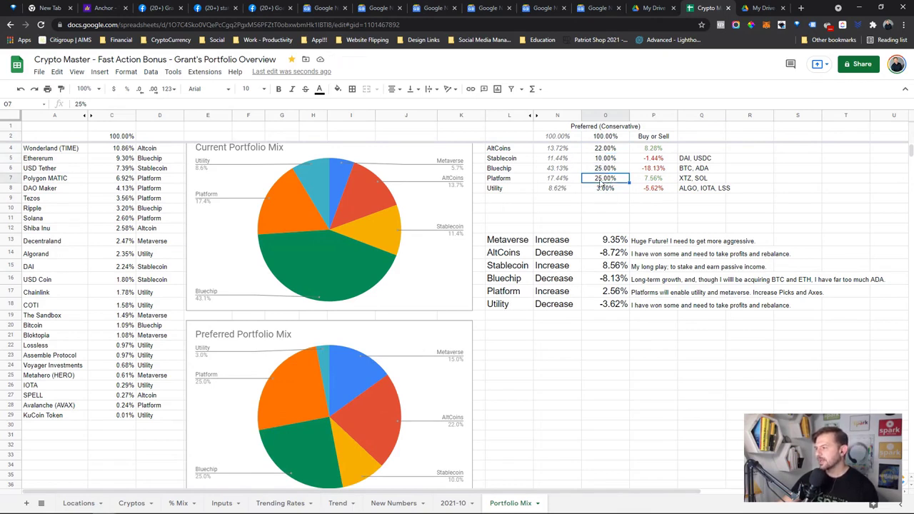
type("19")
key("Return")
left_click(605, 148)
type("25")
key("Return")
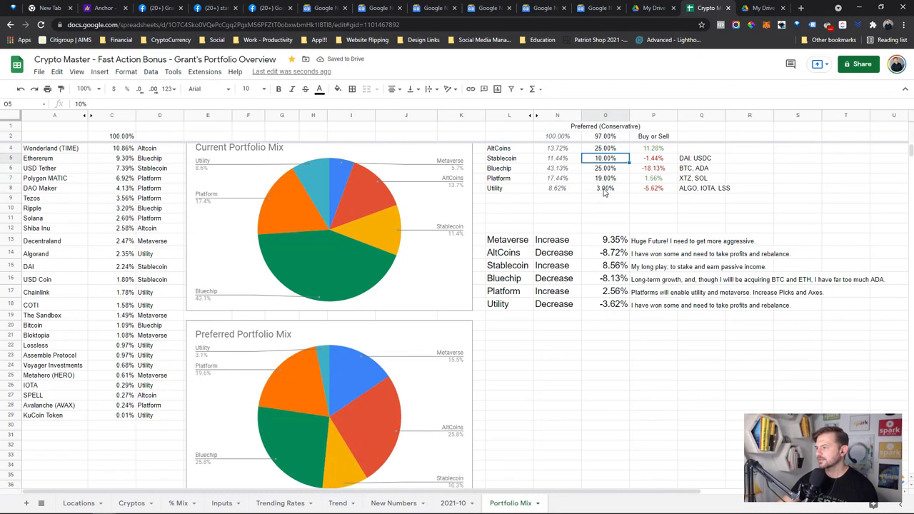
Set Utility to 5% and Platform to 20% so the preferred total reaches 100%
left_click(605, 188)
type("5")
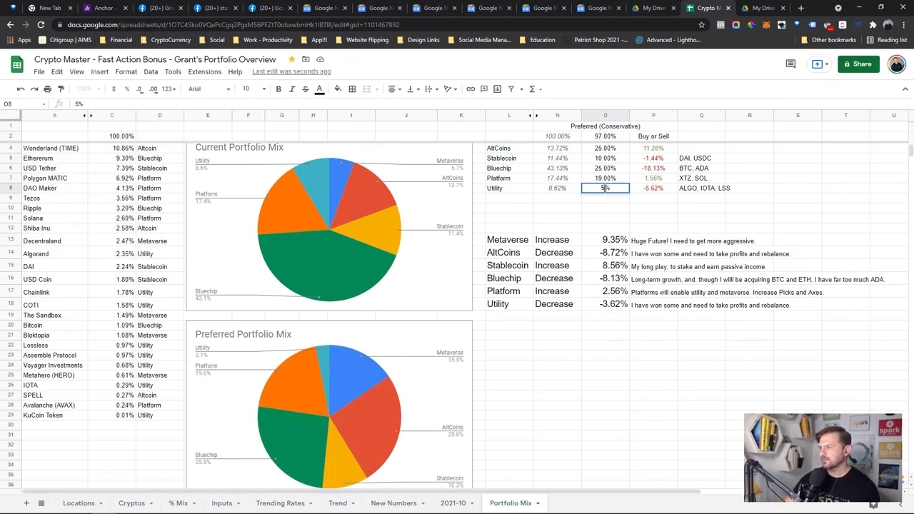
key("Return")
left_click(605, 178)
type("20")
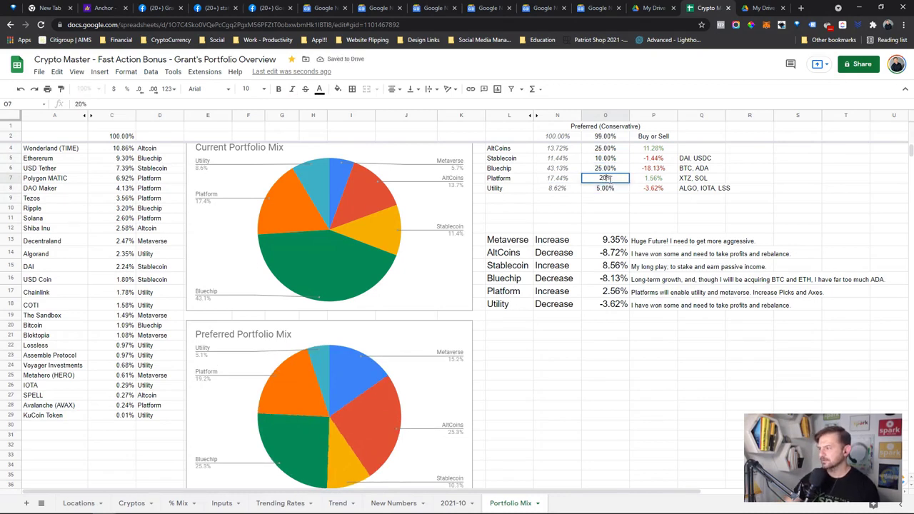
key("Return")
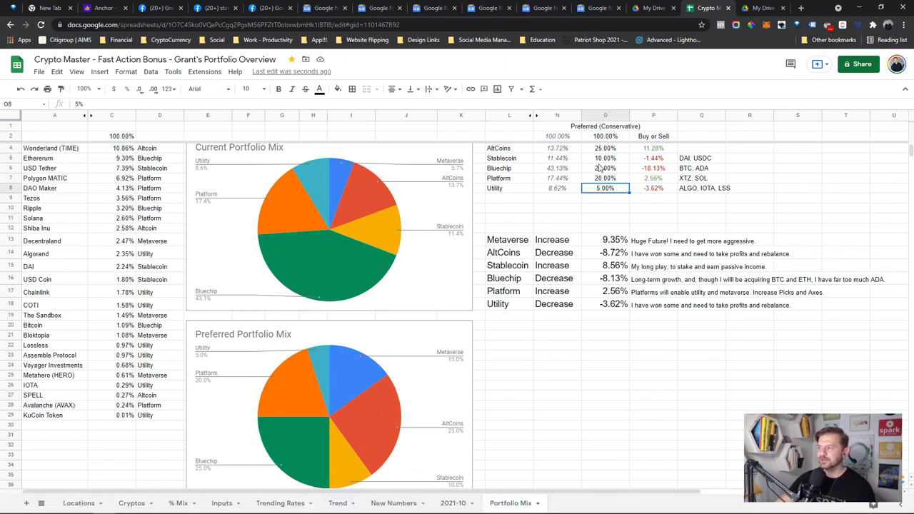
left_click(604, 125)
Replace 'Conservative' with 'Risky/Aggressive' in the merged O1 Preferred header
double_click(622, 126)
type("Risky/Aggressive")
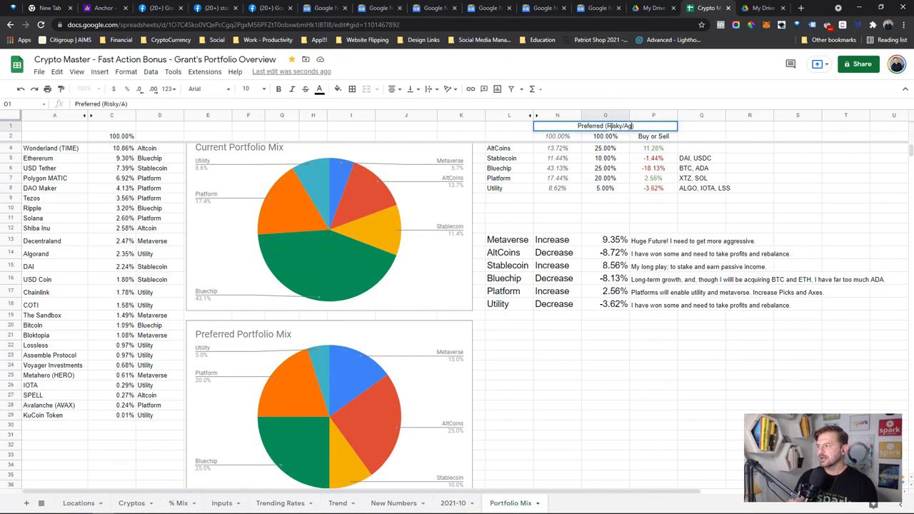
key("Return")
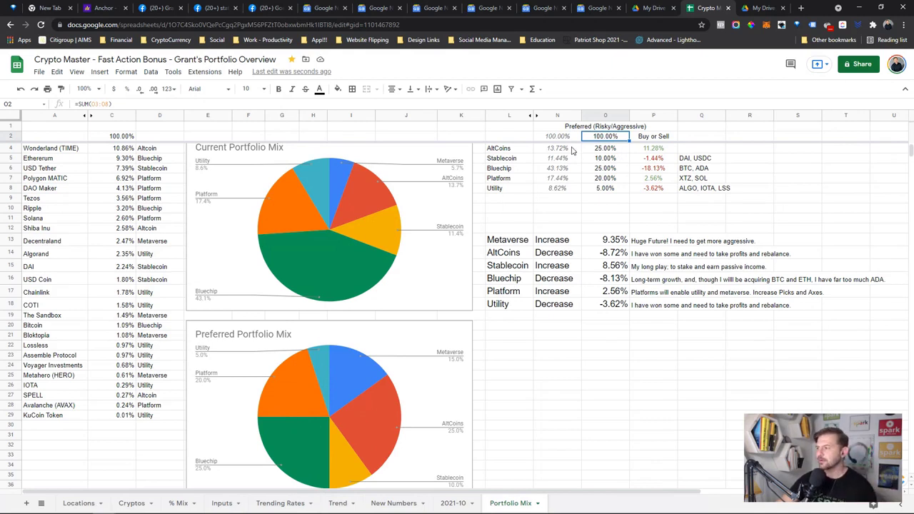
left_click(519, 149)
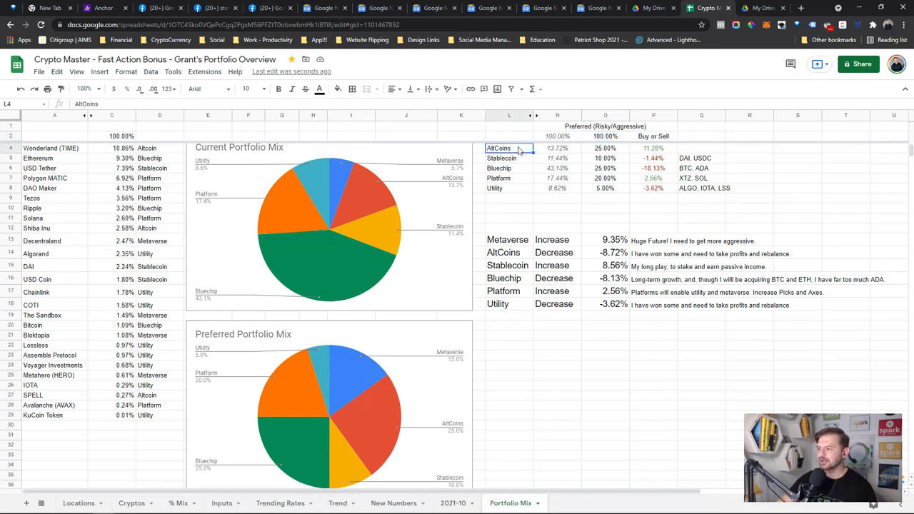
left_click(359, 369)
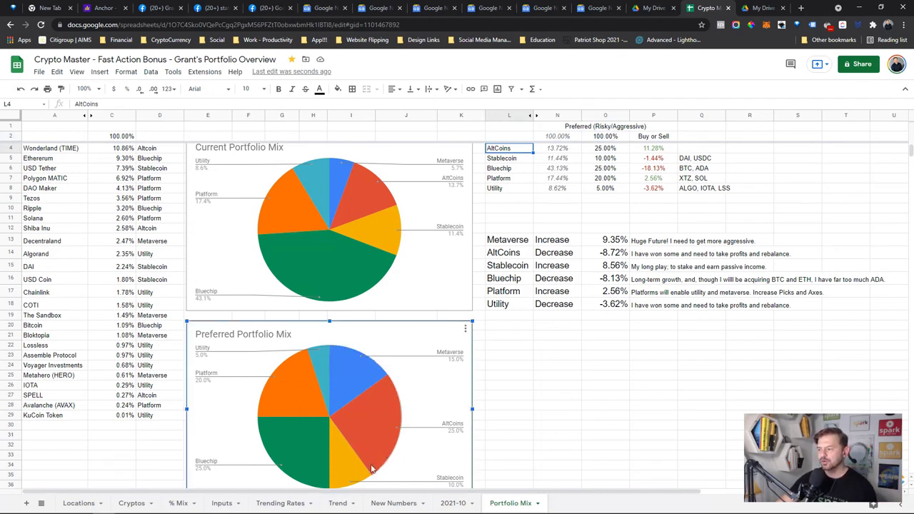
mouse_move(353, 480)
mouse_move(293, 473)
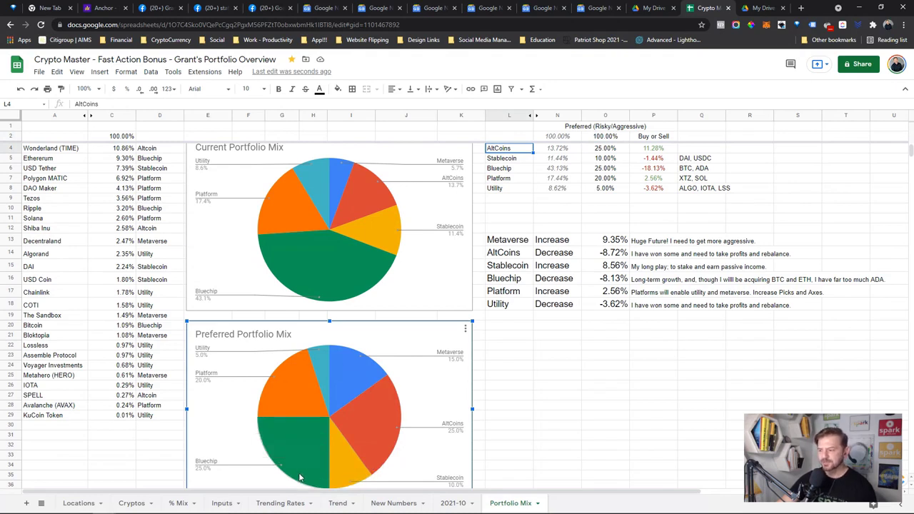
mouse_move(298, 419)
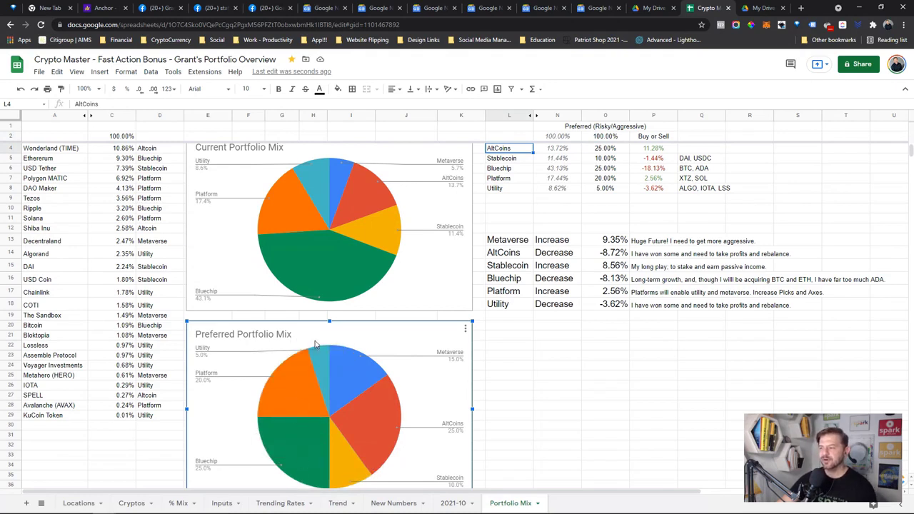
mouse_move(319, 363)
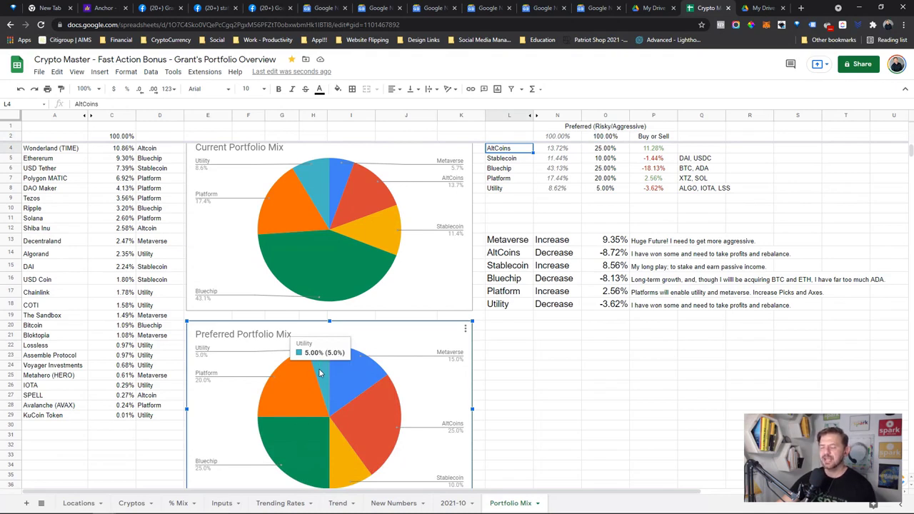